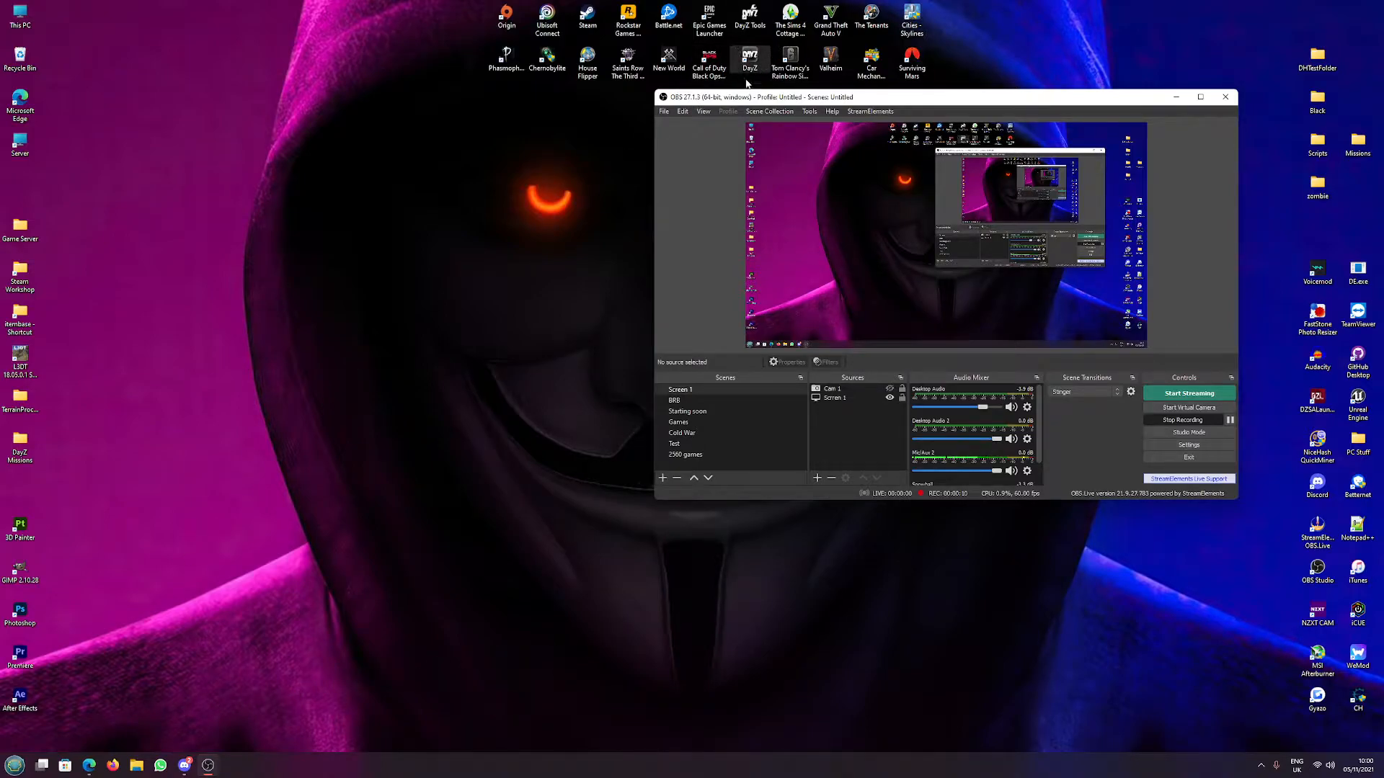
# - Review the DayZCommunityOfflineMode README's installation instructions on GitHub
pyautogui.click(88, 766)
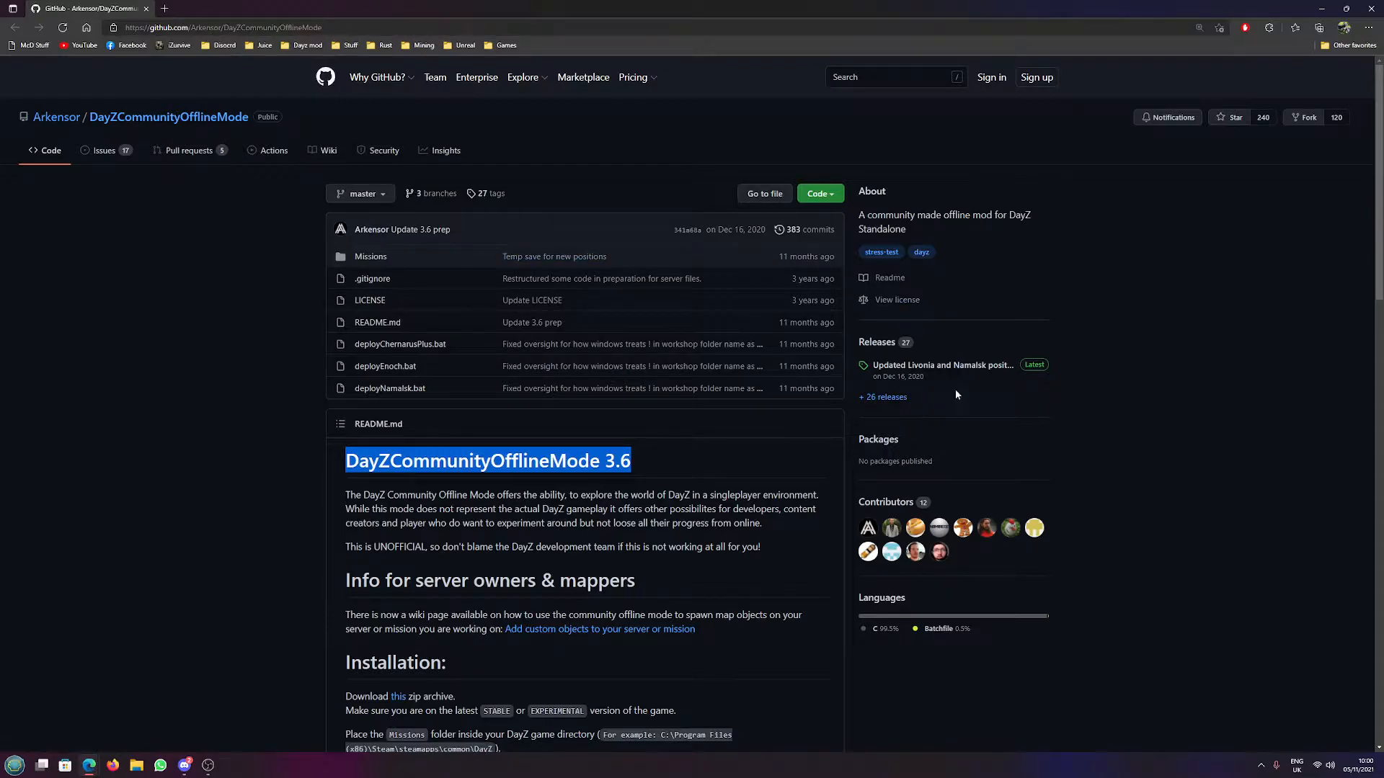
pyautogui.scroll(-4, 773, 616)
pyautogui.scroll(-4, 266, 523)
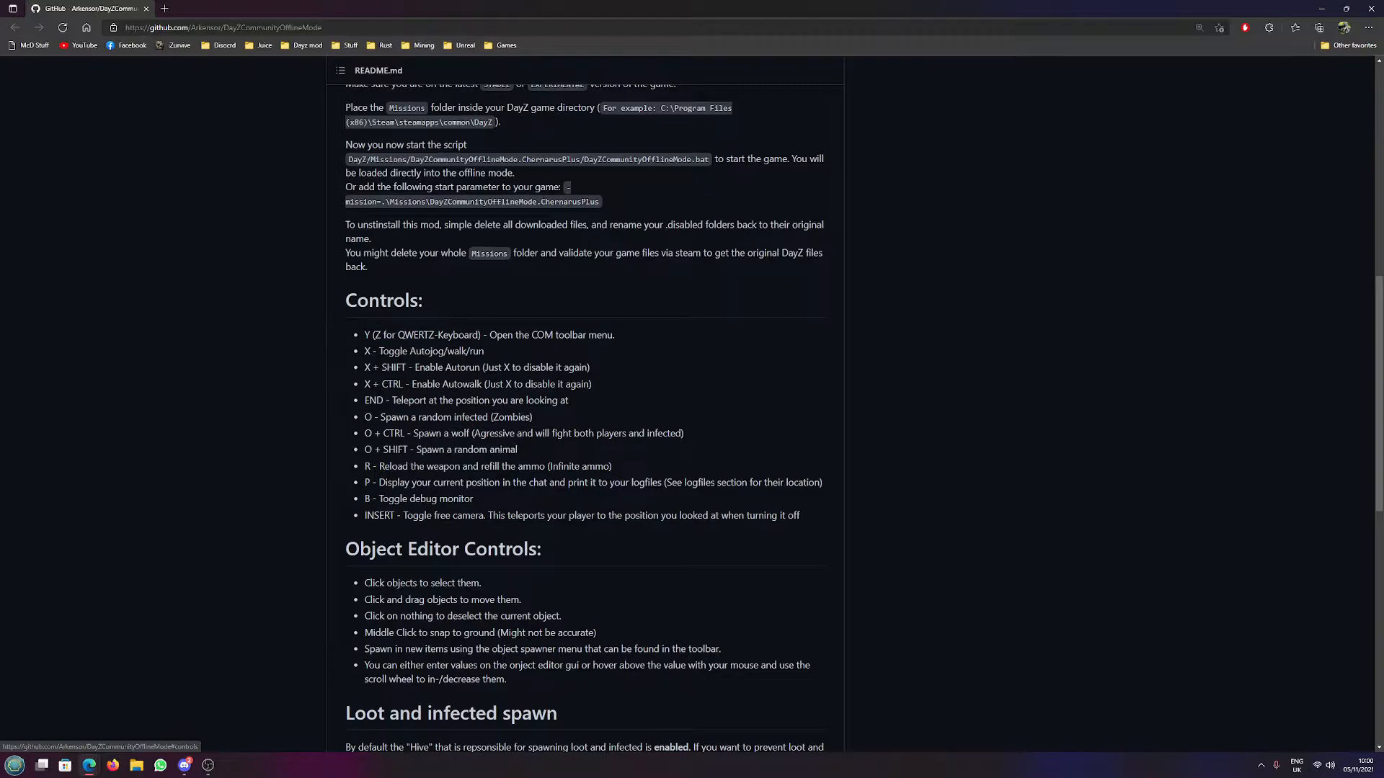
pyautogui.scroll(-5, 540, 433)
pyautogui.scroll(-5, 540, 432)
pyautogui.scroll(5, 541, 433)
pyautogui.scroll(5, 540, 433)
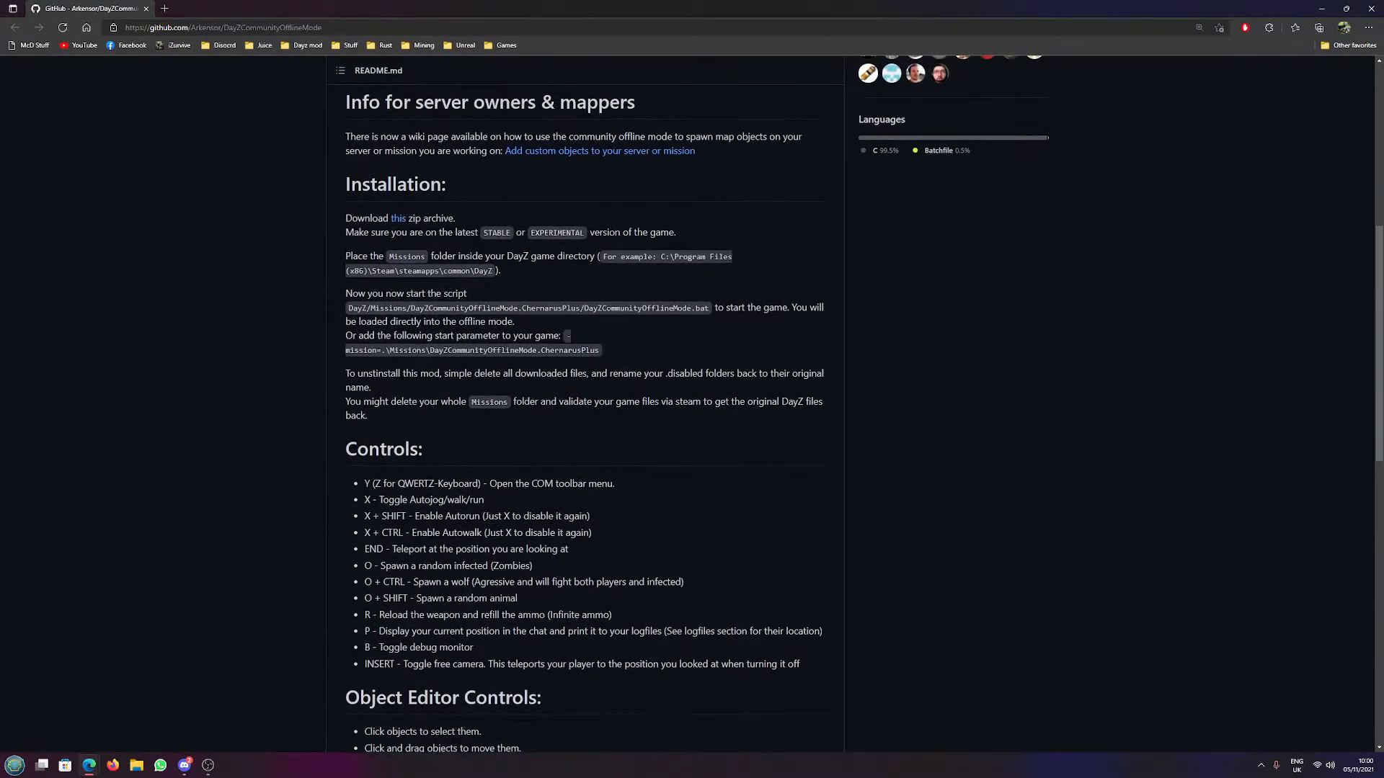
pyautogui.scroll(4, 275, 257)
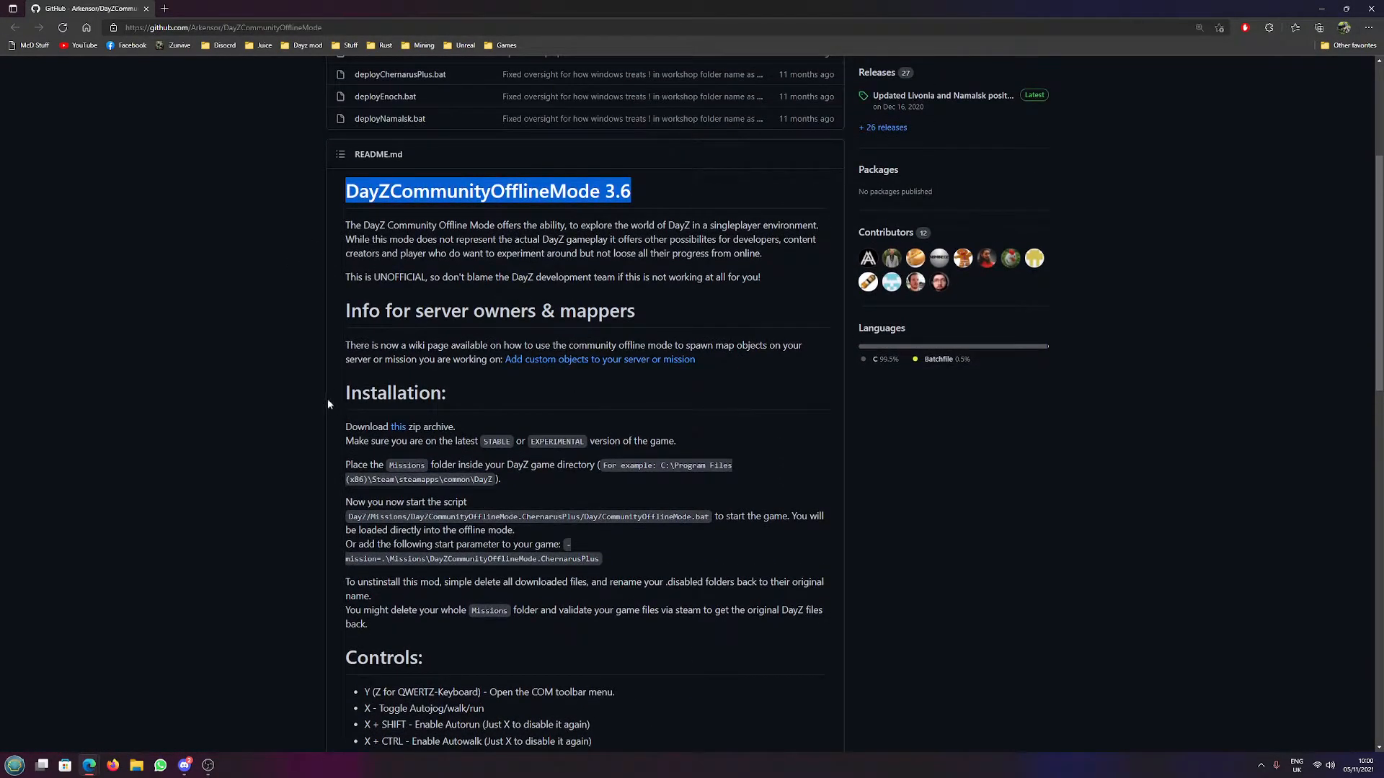
pyautogui.moveTo(348, 440); pyautogui.dragTo(689, 613)
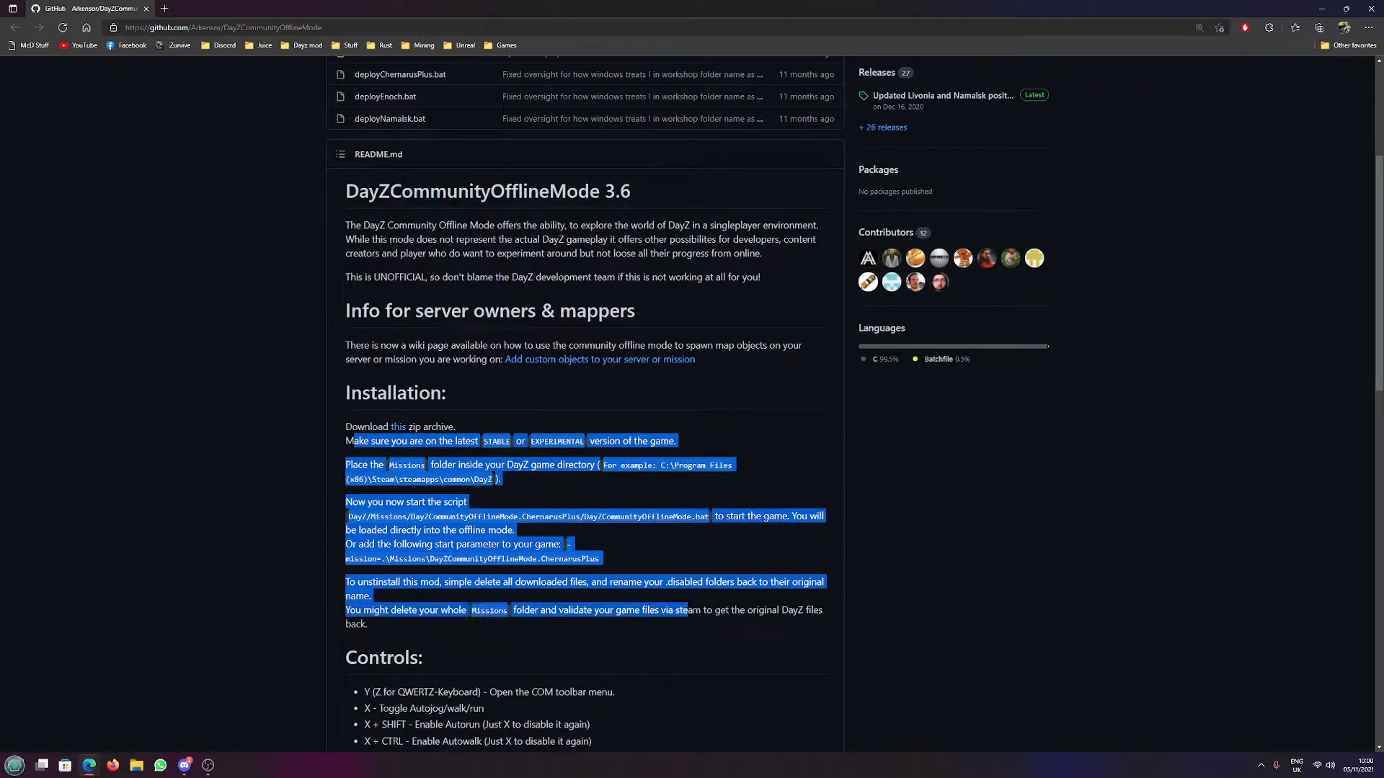
pyautogui.click(701, 601)
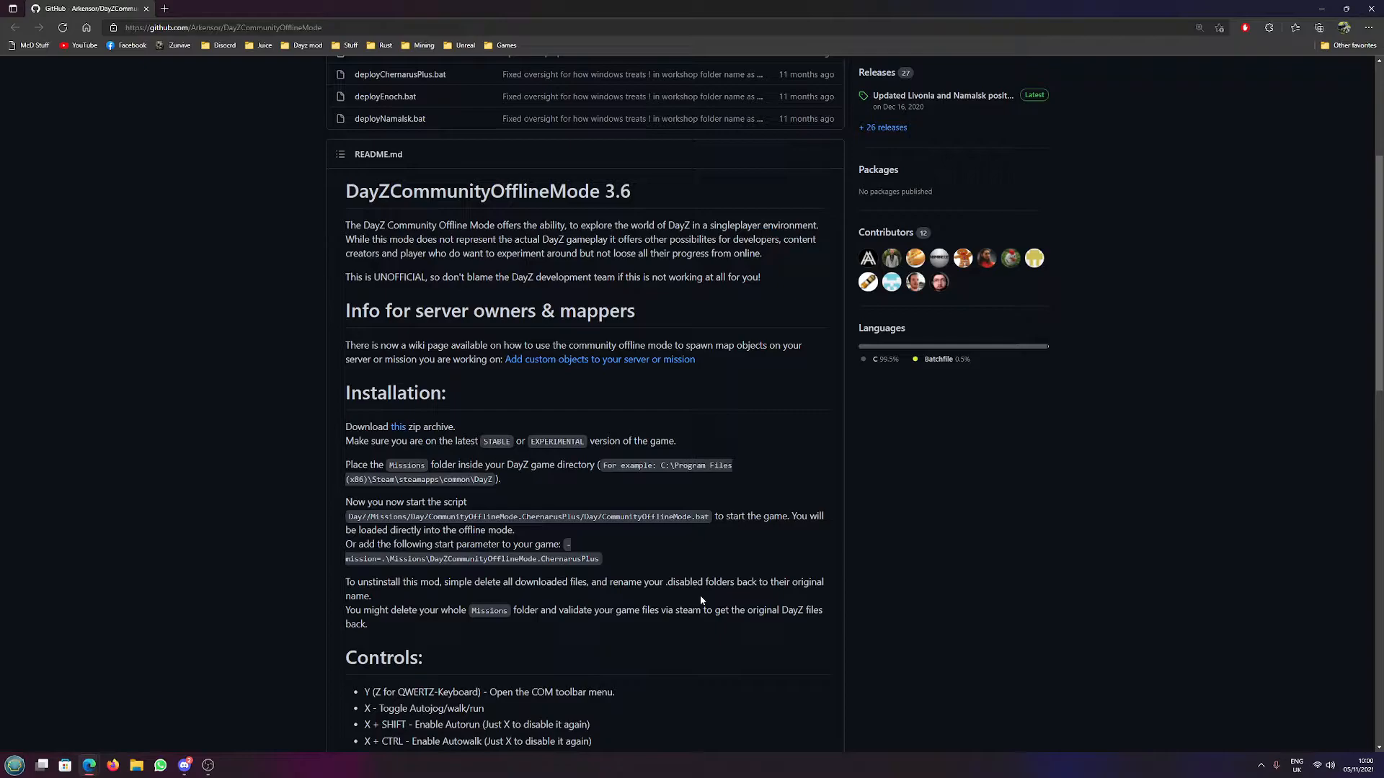
pyautogui.click(399, 428)
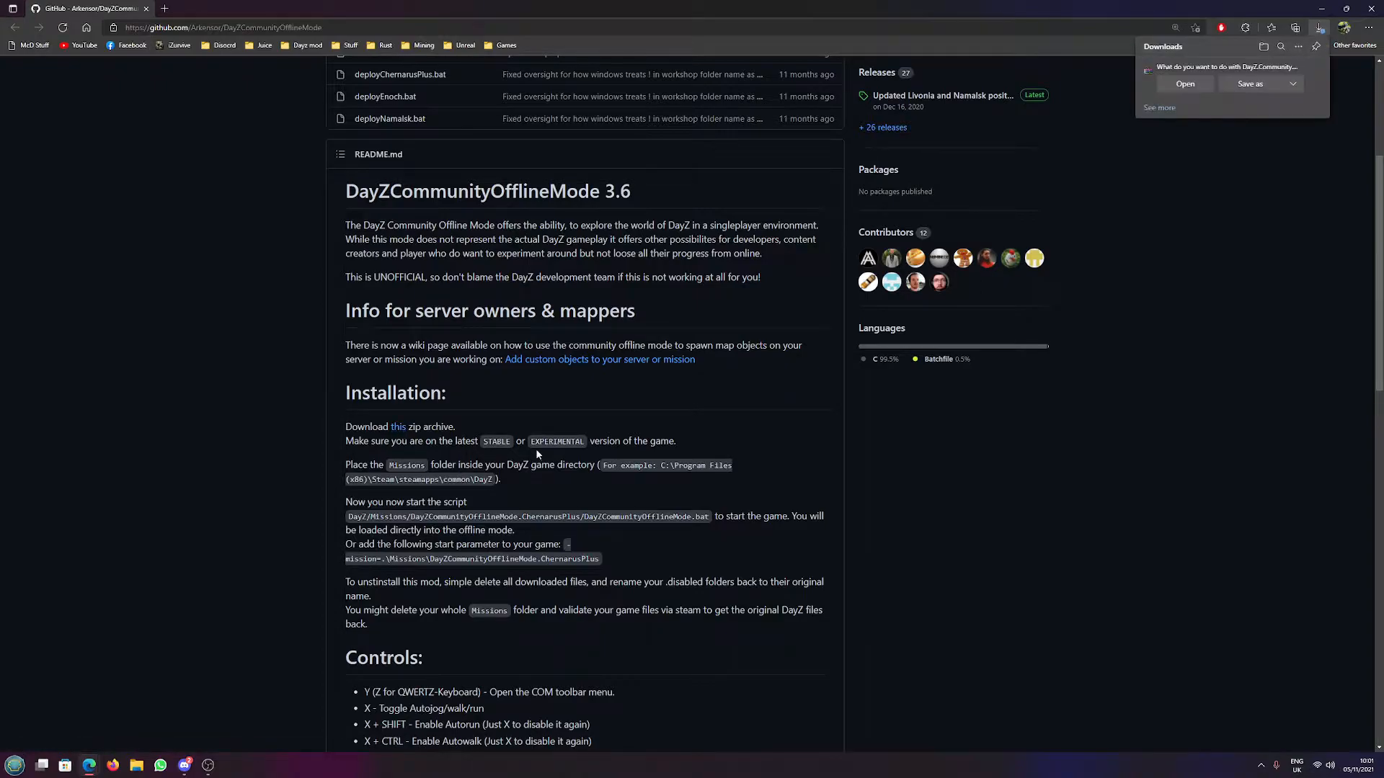
pyautogui.scroll(5, 806, 410)
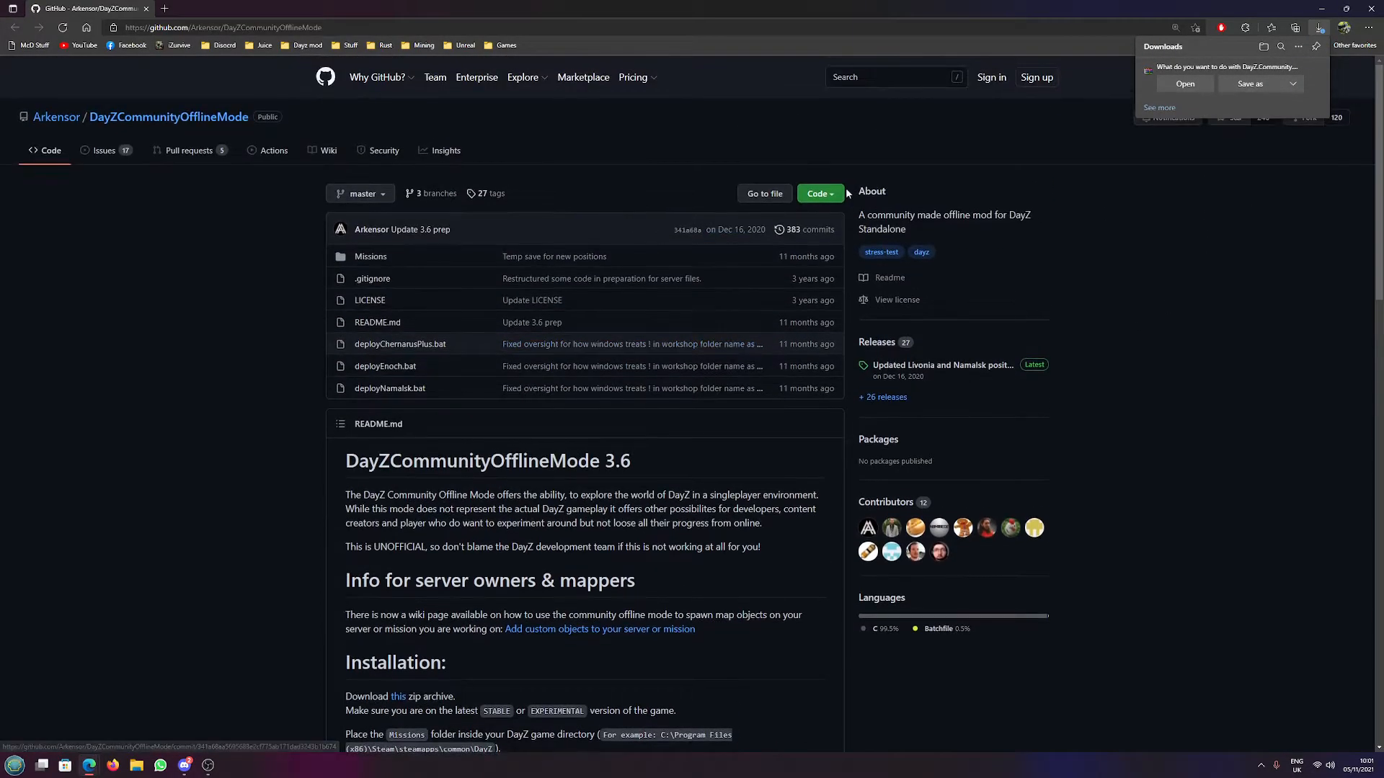
# - Download the repository as a ZIP archive from Code > Download ZIP and keep it
pyautogui.click(823, 193)
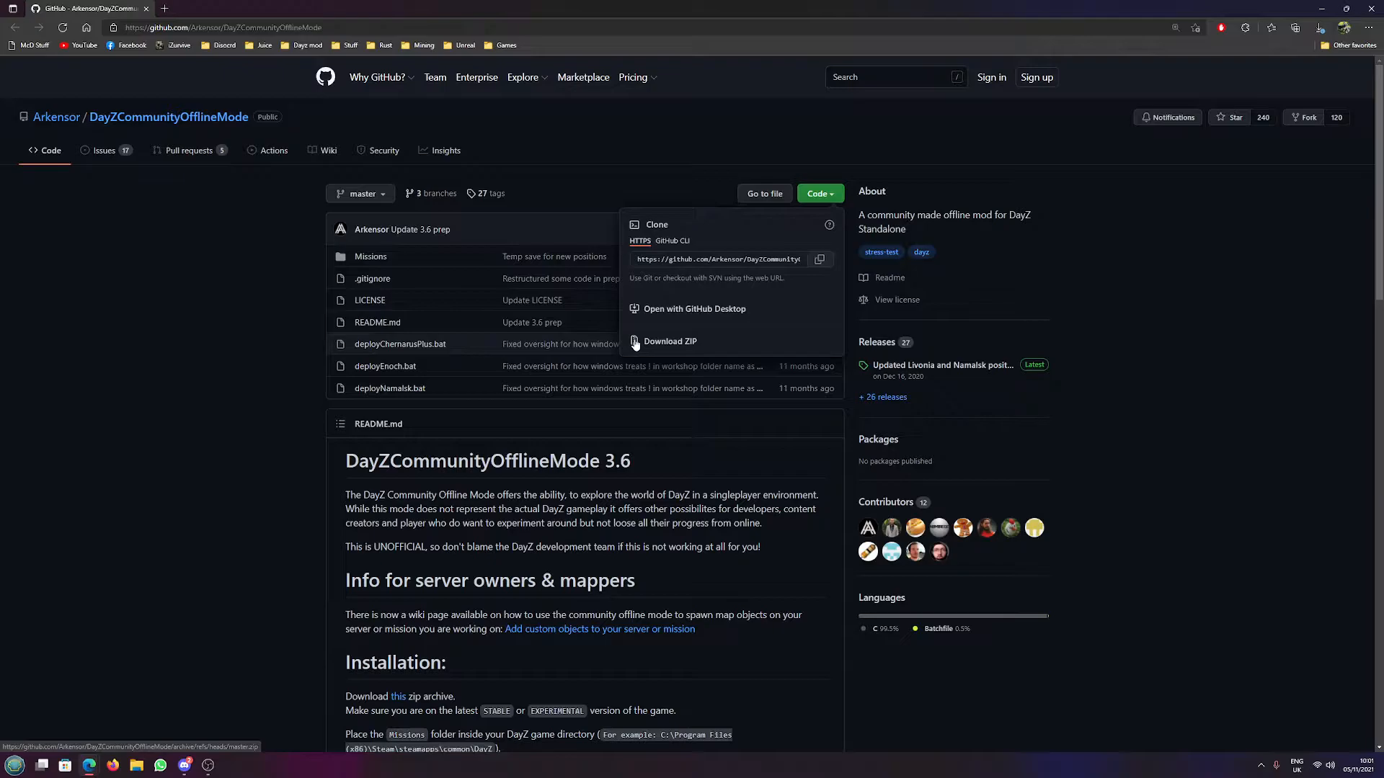
pyautogui.click(660, 342)
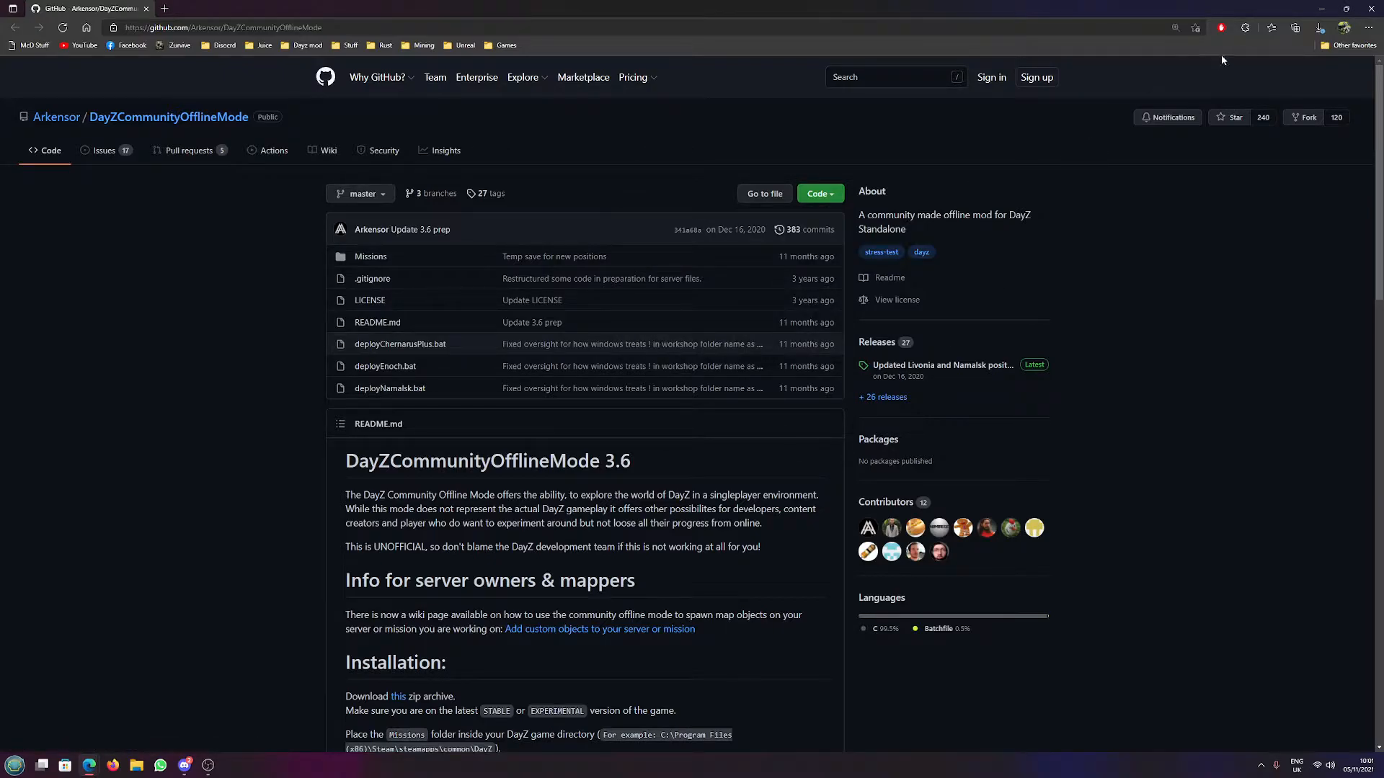
pyautogui.click(1322, 27)
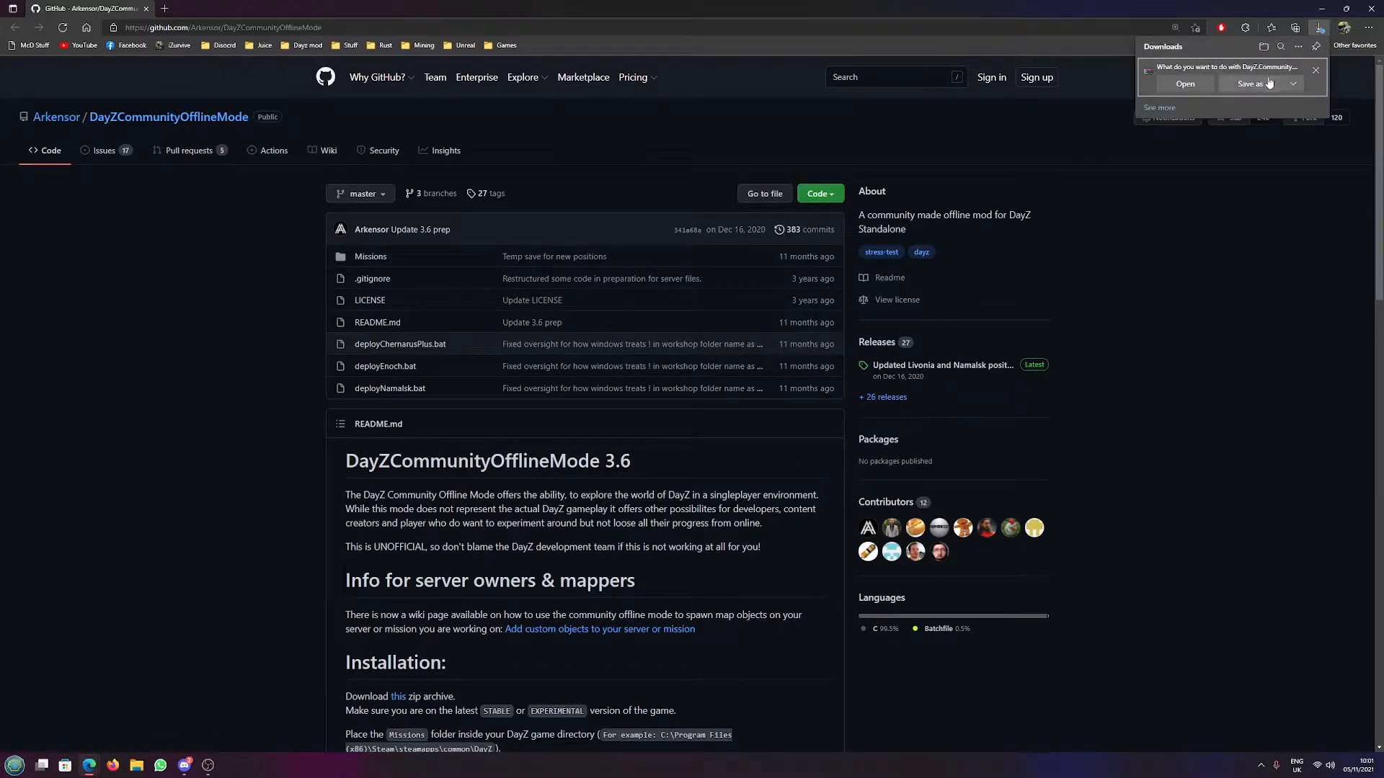
pyautogui.click(1317, 74)
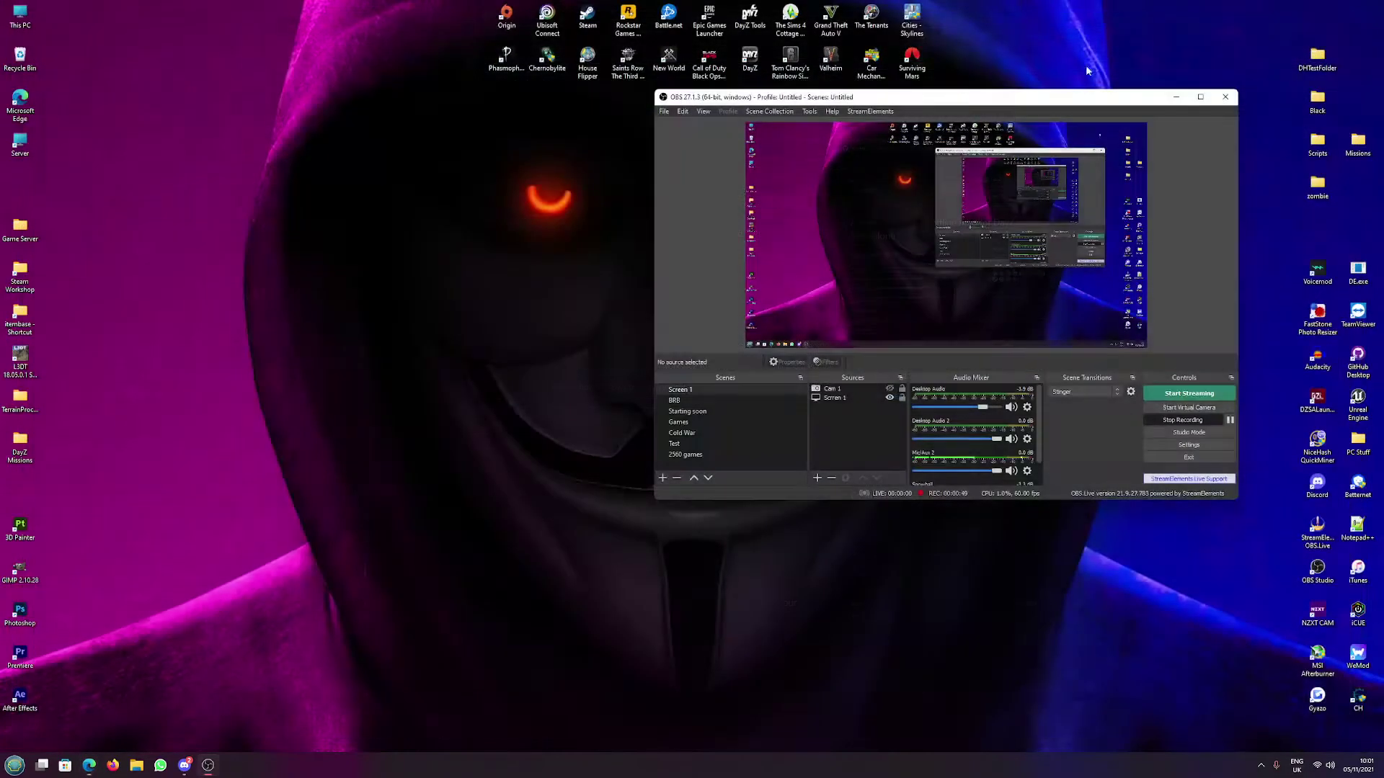
pyautogui.click(1371, 9)
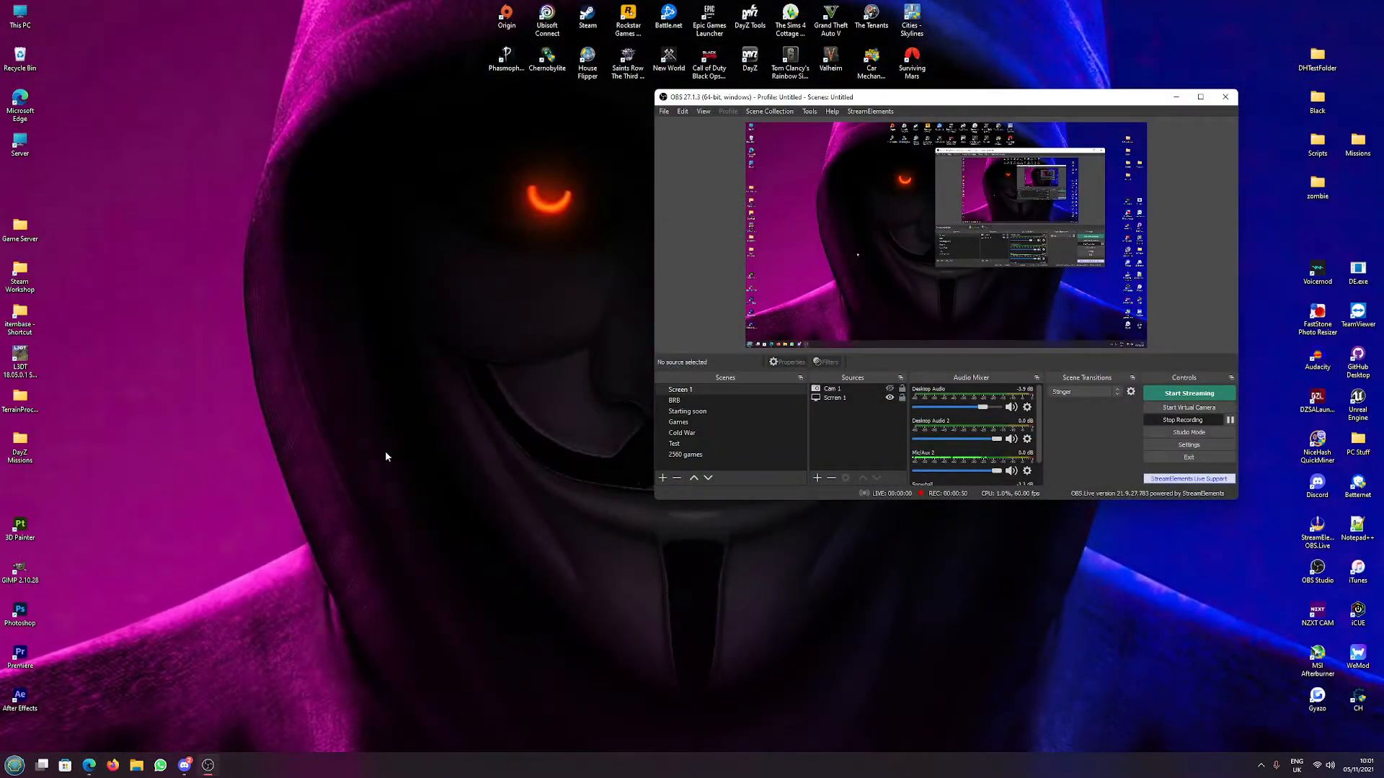
# - Show the Storage (D:) drive holding the downloaded archive in File Explorer
pyautogui.click(136, 766)
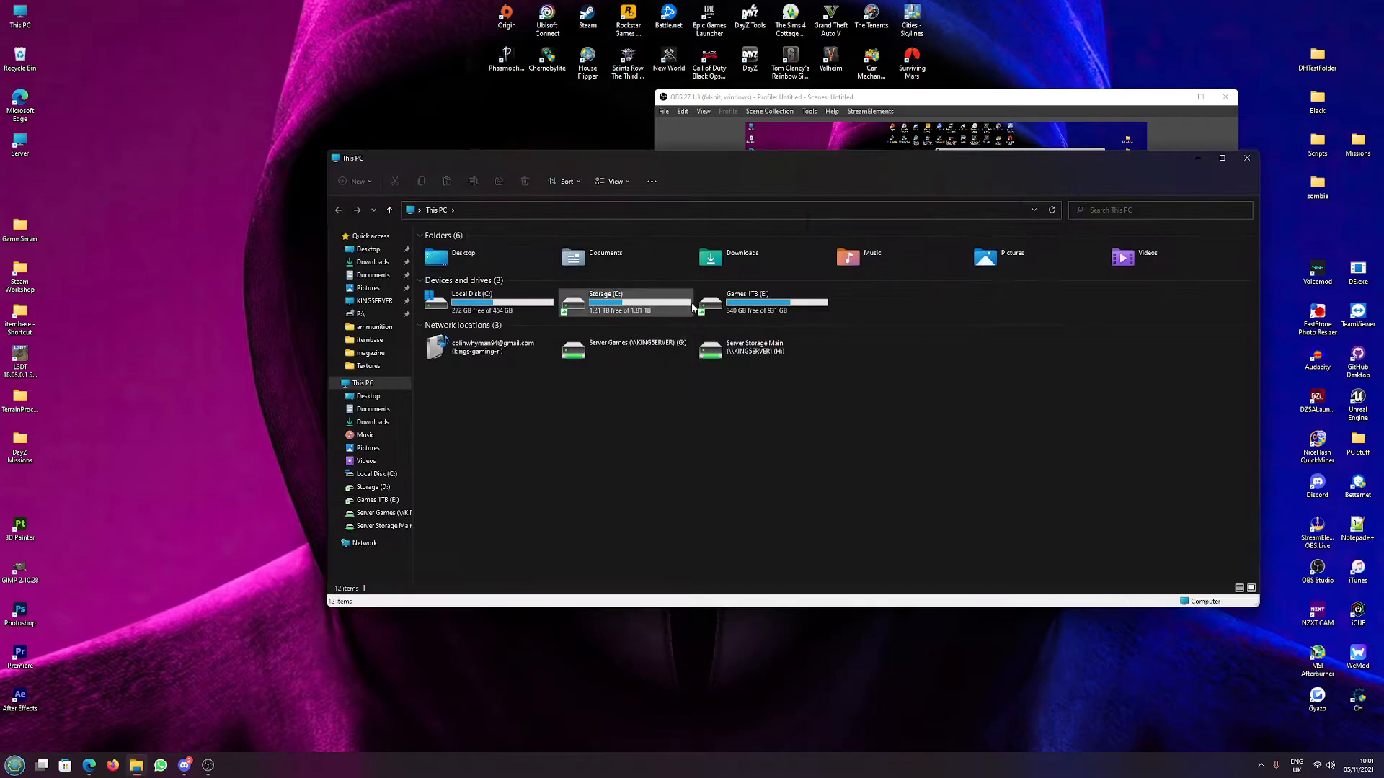
pyautogui.doubleClick(590, 305)
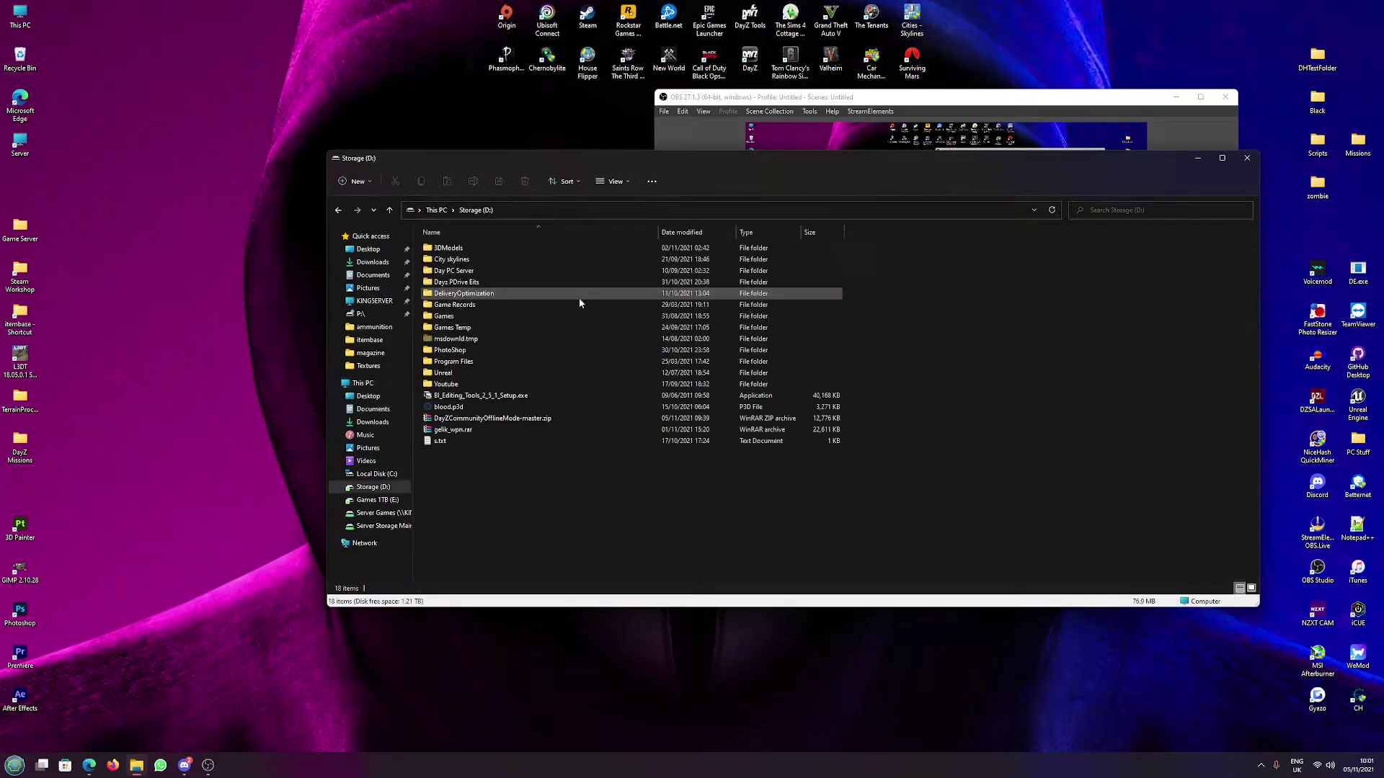
# - Open DayZCommunityOfflineMode-master.zip in WinRAR and arrange it beside the Explorer window
pyautogui.doubleClick(458, 420)
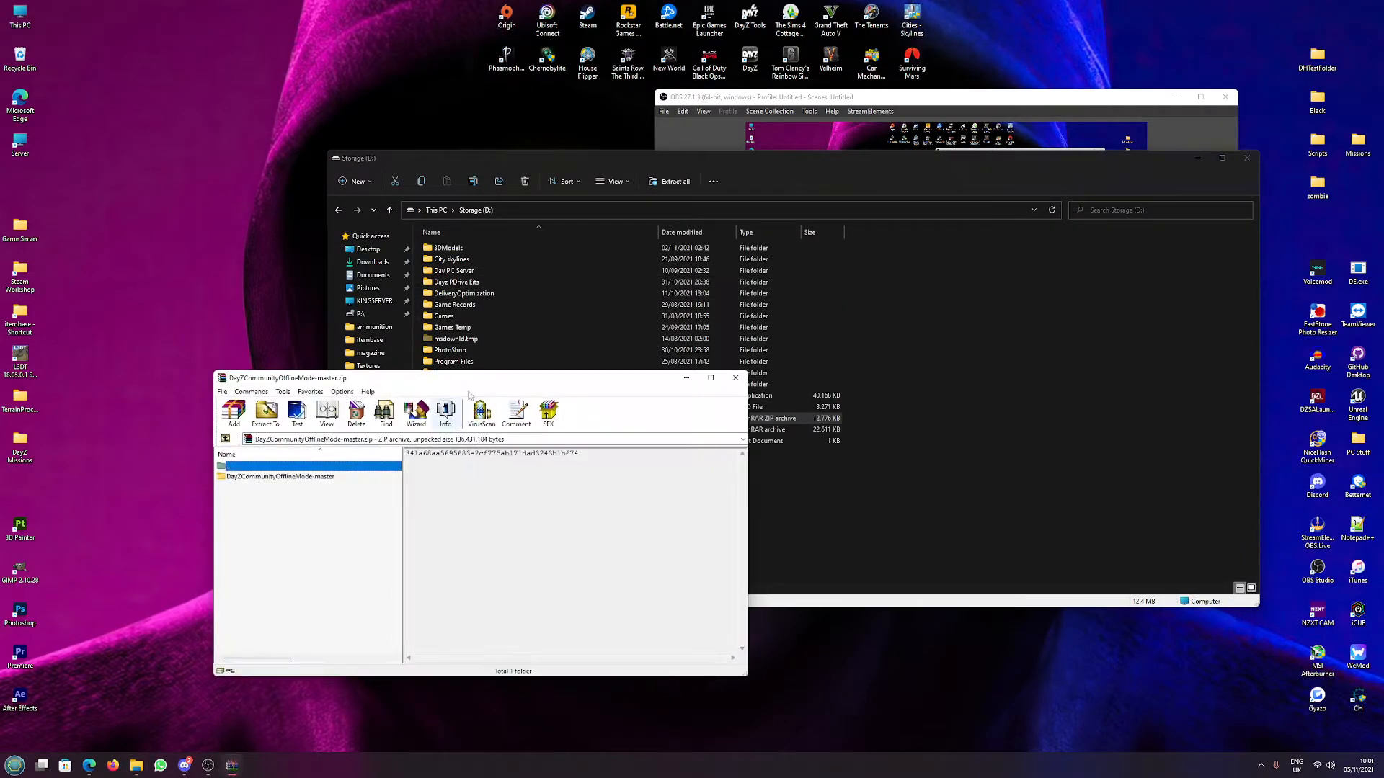
pyautogui.moveTo(470, 382); pyautogui.dragTo(334, 74)
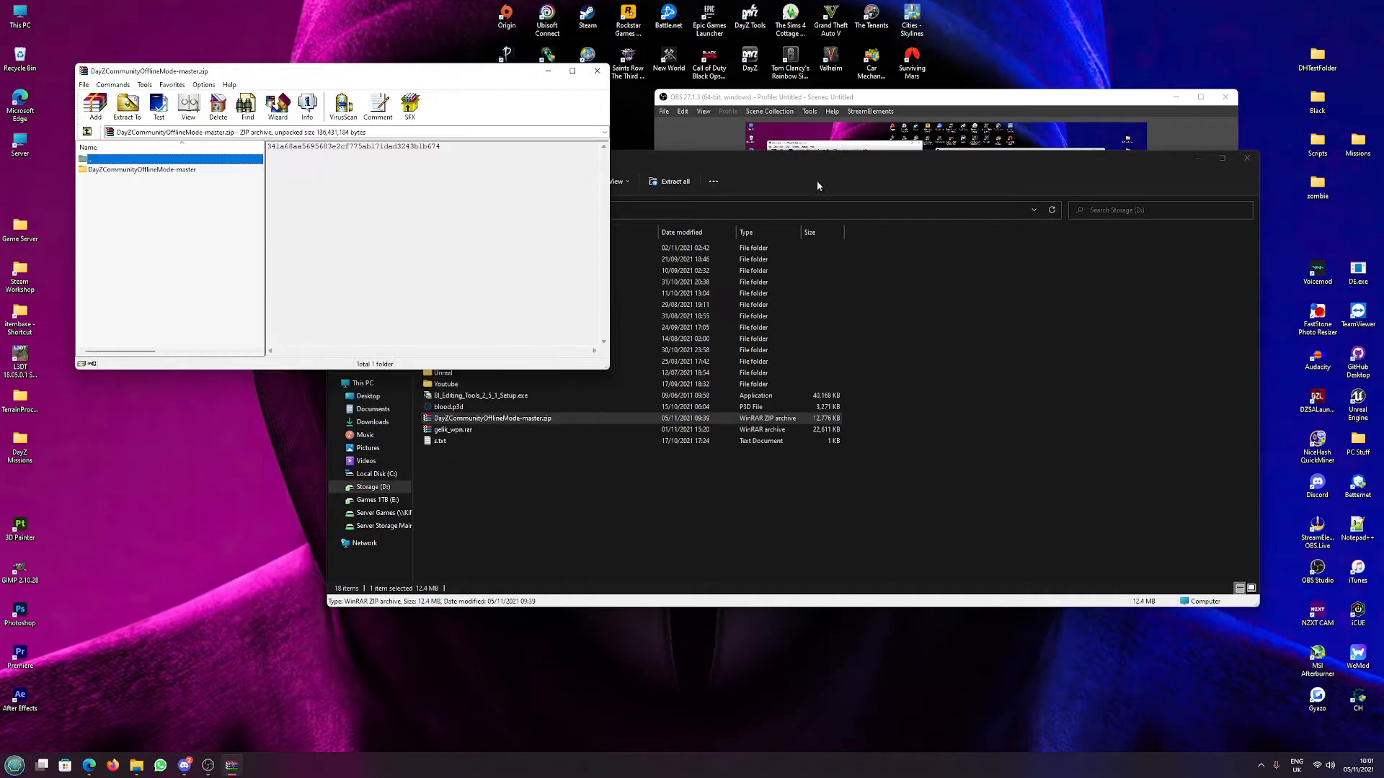
pyautogui.click(837, 153)
pyautogui.moveTo(851, 162); pyautogui.dragTo(858, 170)
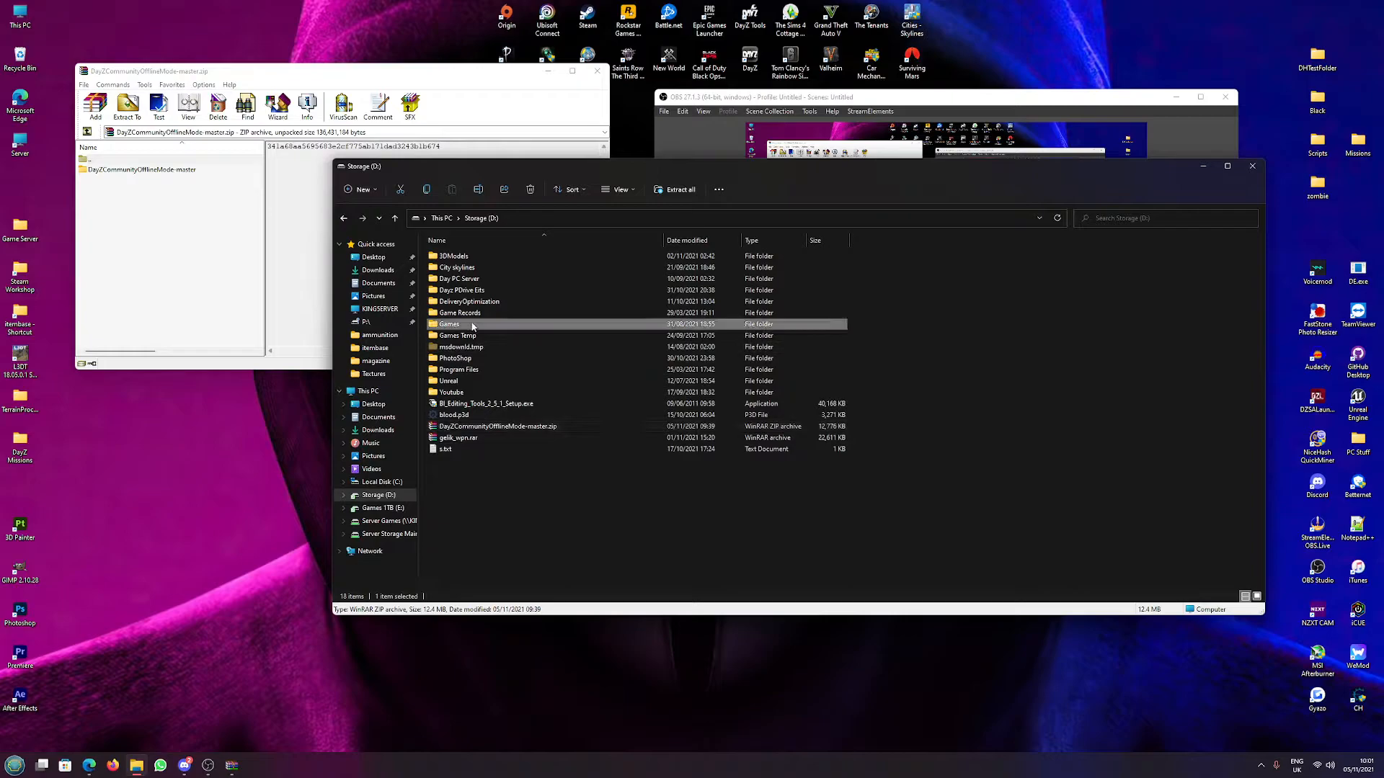
# - Navigate to Games 1TB (E:) > Games > Steam > steamapps > common > DayZ
pyautogui.doubleClick(465, 324)
pyautogui.click(383, 508)
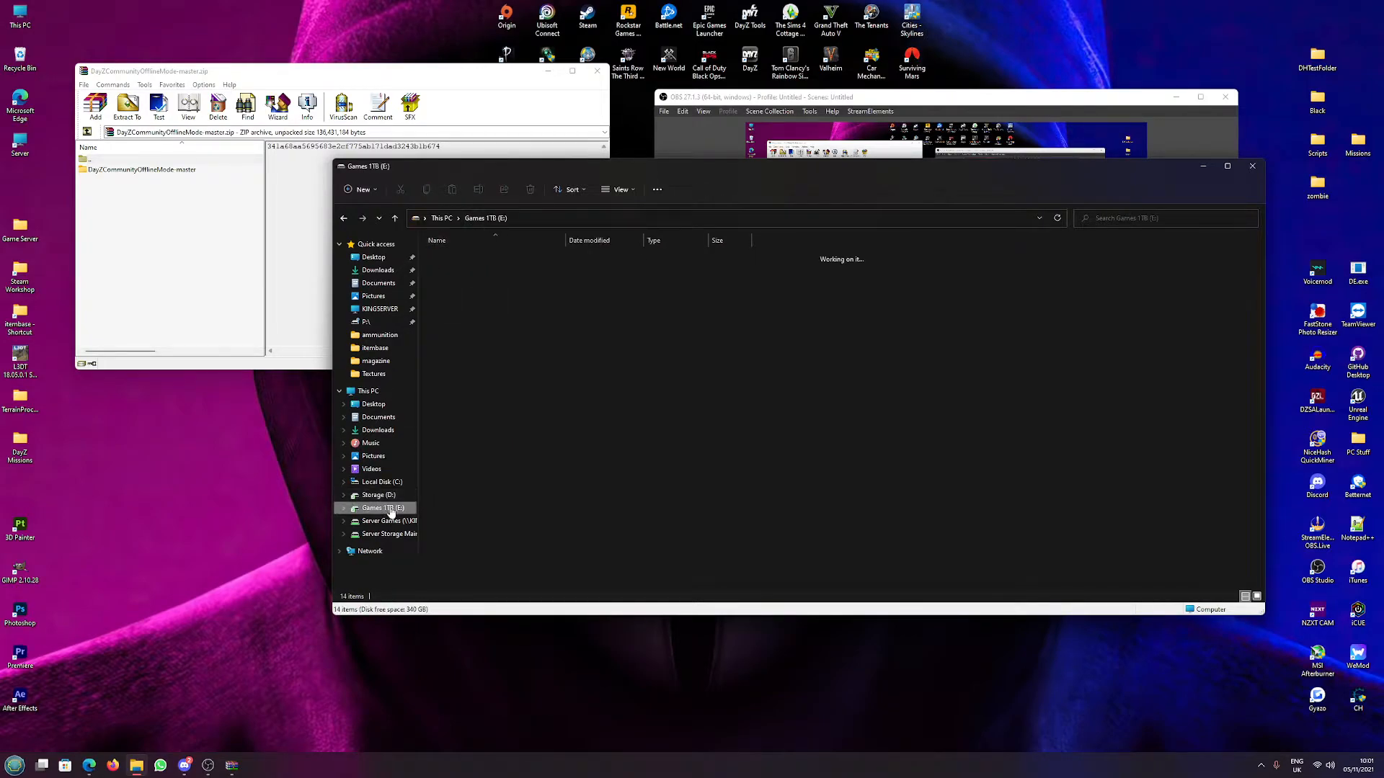
pyautogui.doubleClick(480, 295)
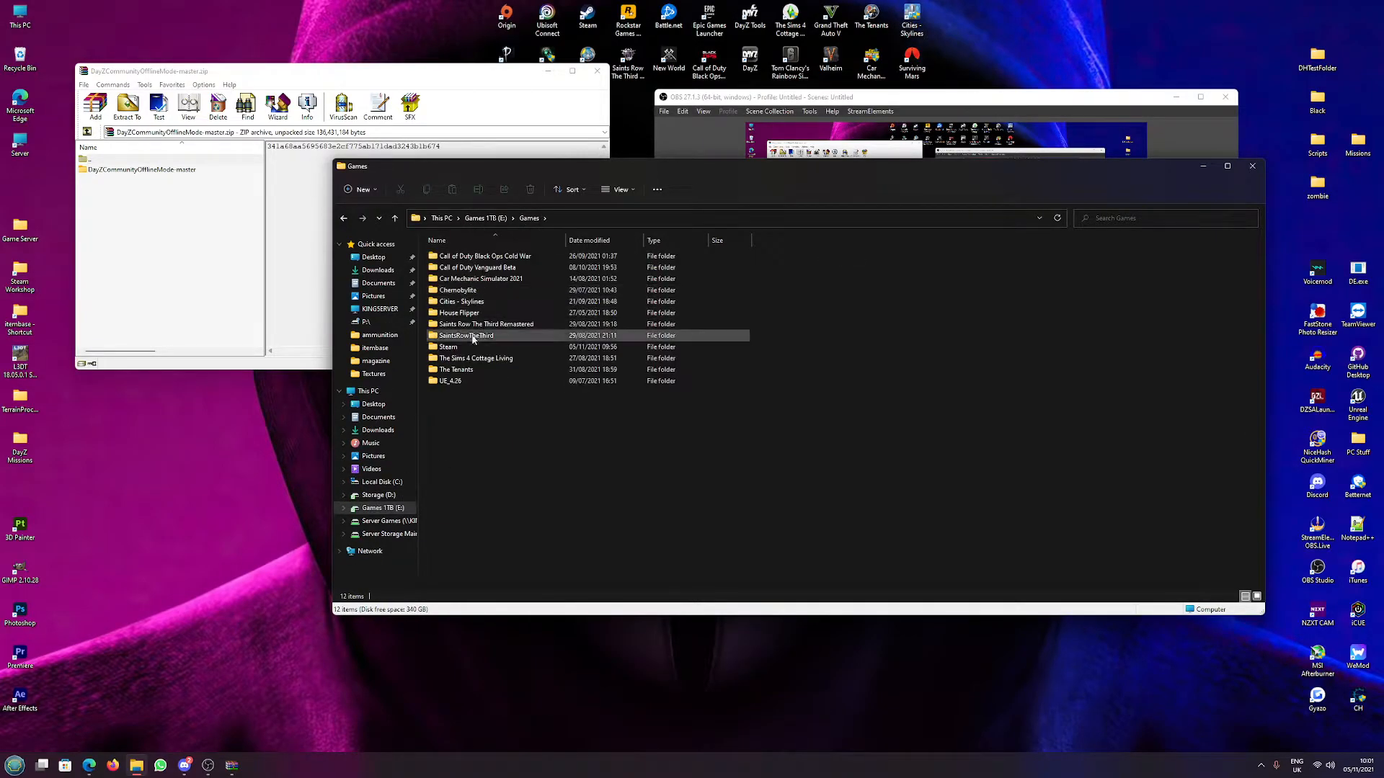
pyautogui.doubleClick(467, 335)
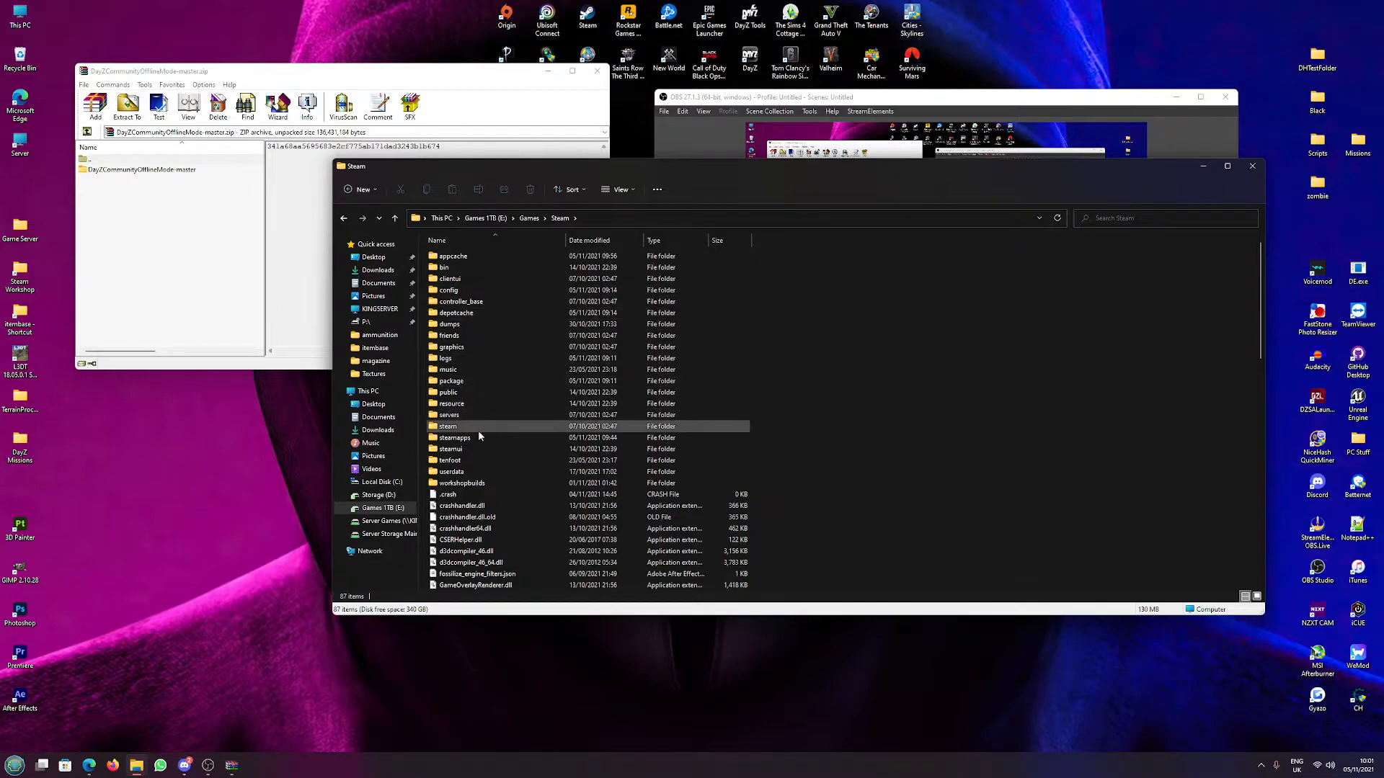
pyautogui.doubleClick(454, 438)
pyautogui.doubleClick(488, 256)
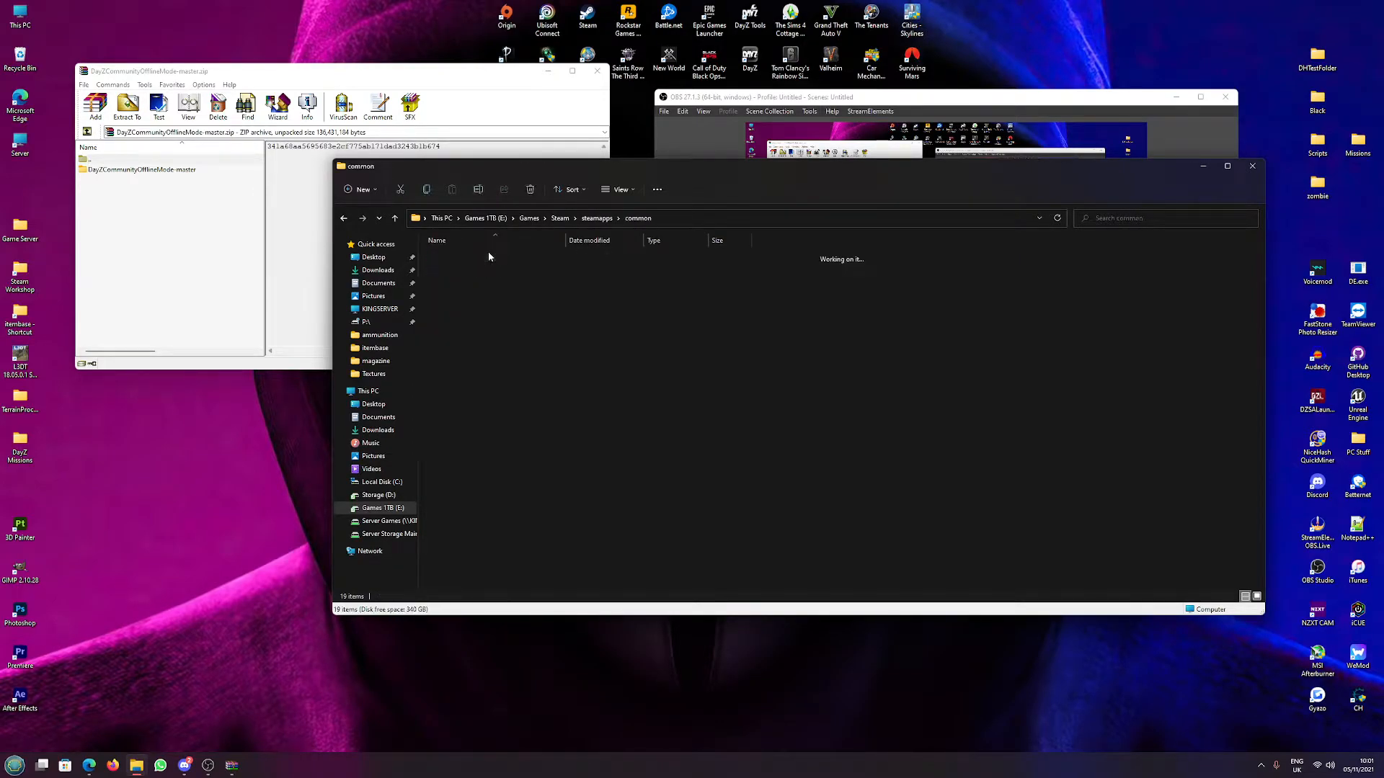
pyautogui.doubleClick(453, 347)
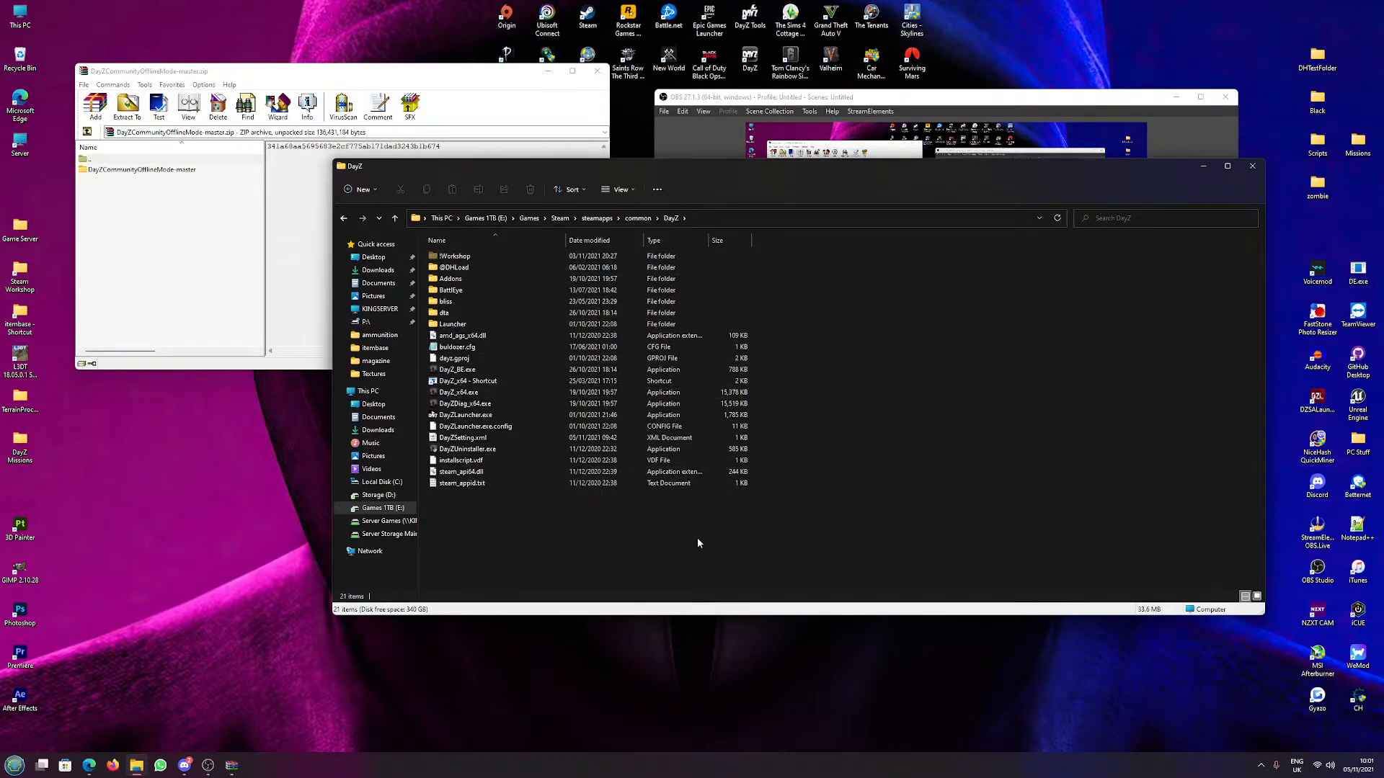
pyautogui.moveTo(697, 538); pyautogui.dragTo(498, 510)
# - Drag the archive's Missions folder into the DayZ game folder and close WinRAR
pyautogui.moveTo(249, 72); pyautogui.dragTo(234, 67)
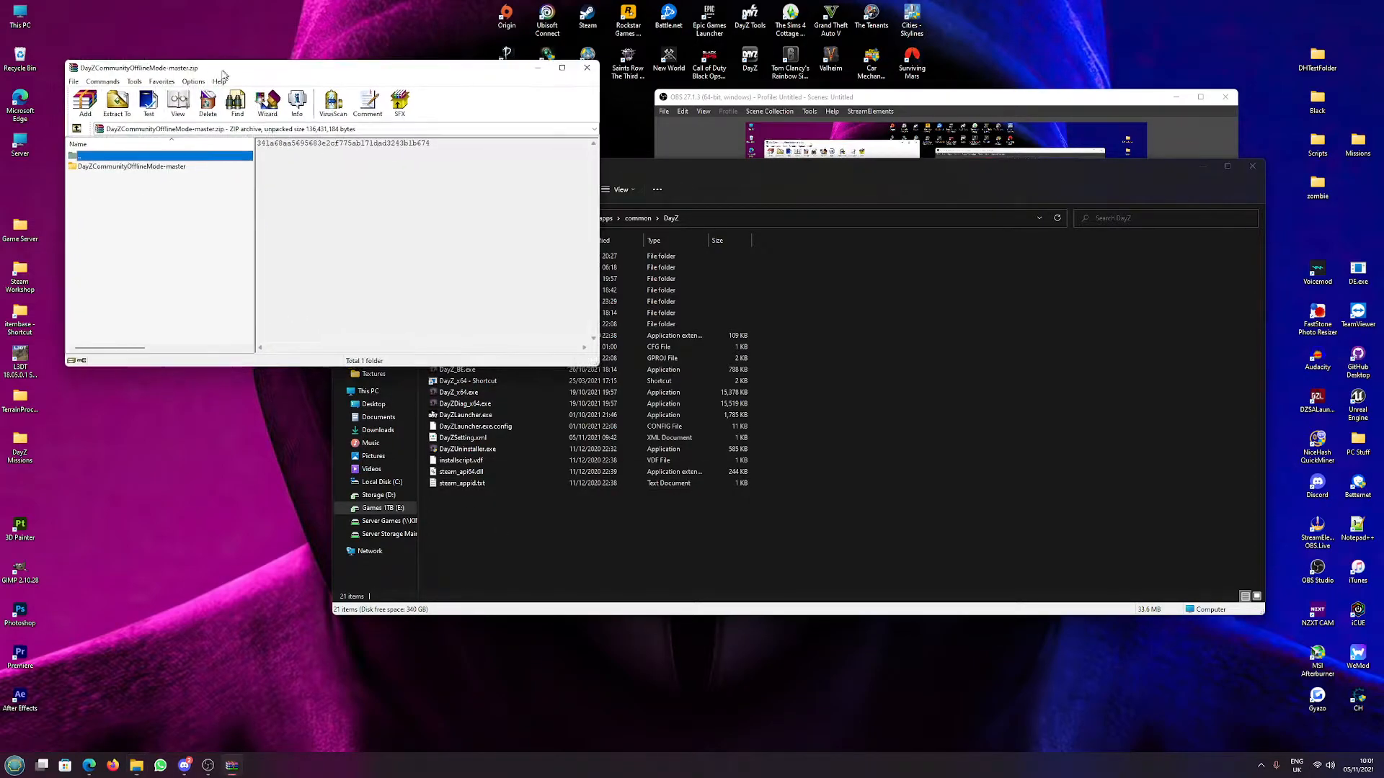
pyautogui.doubleClick(141, 166)
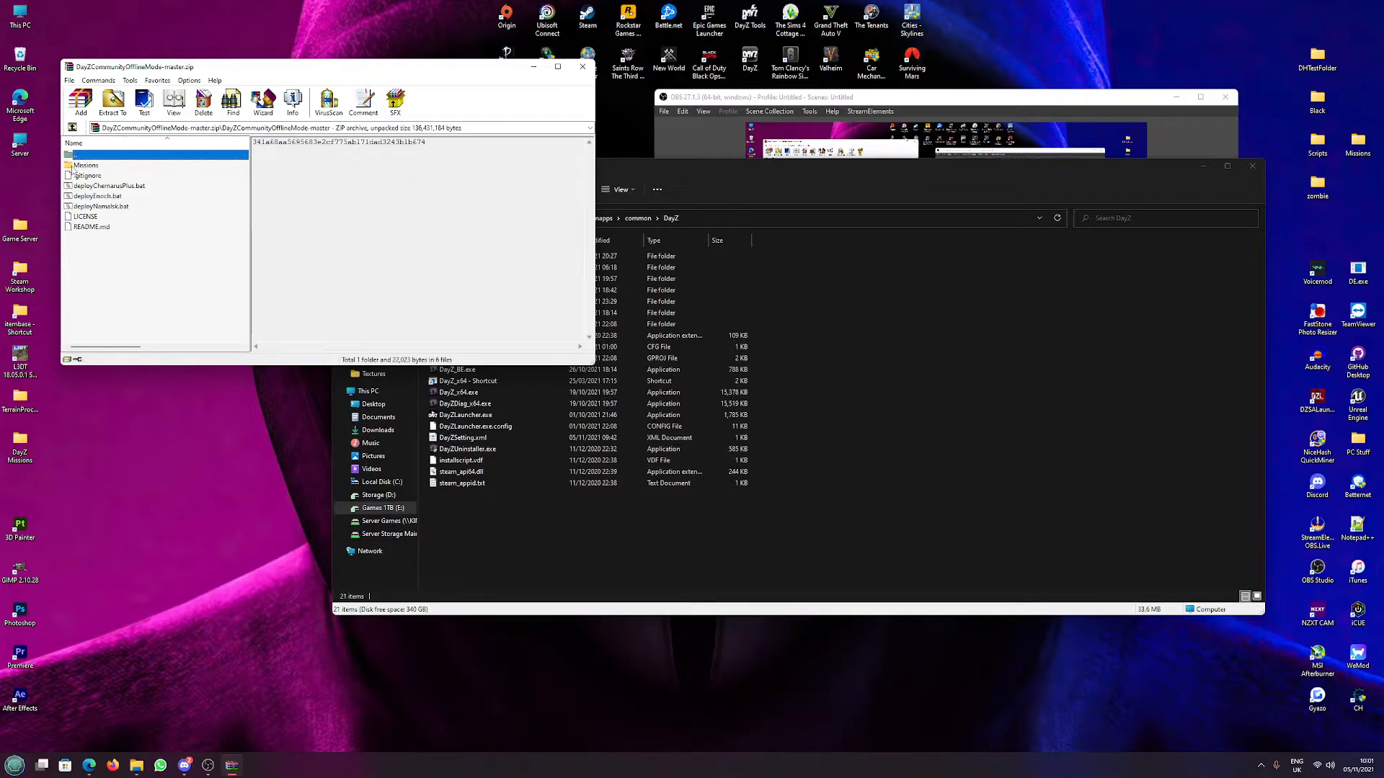
pyautogui.click(85, 165)
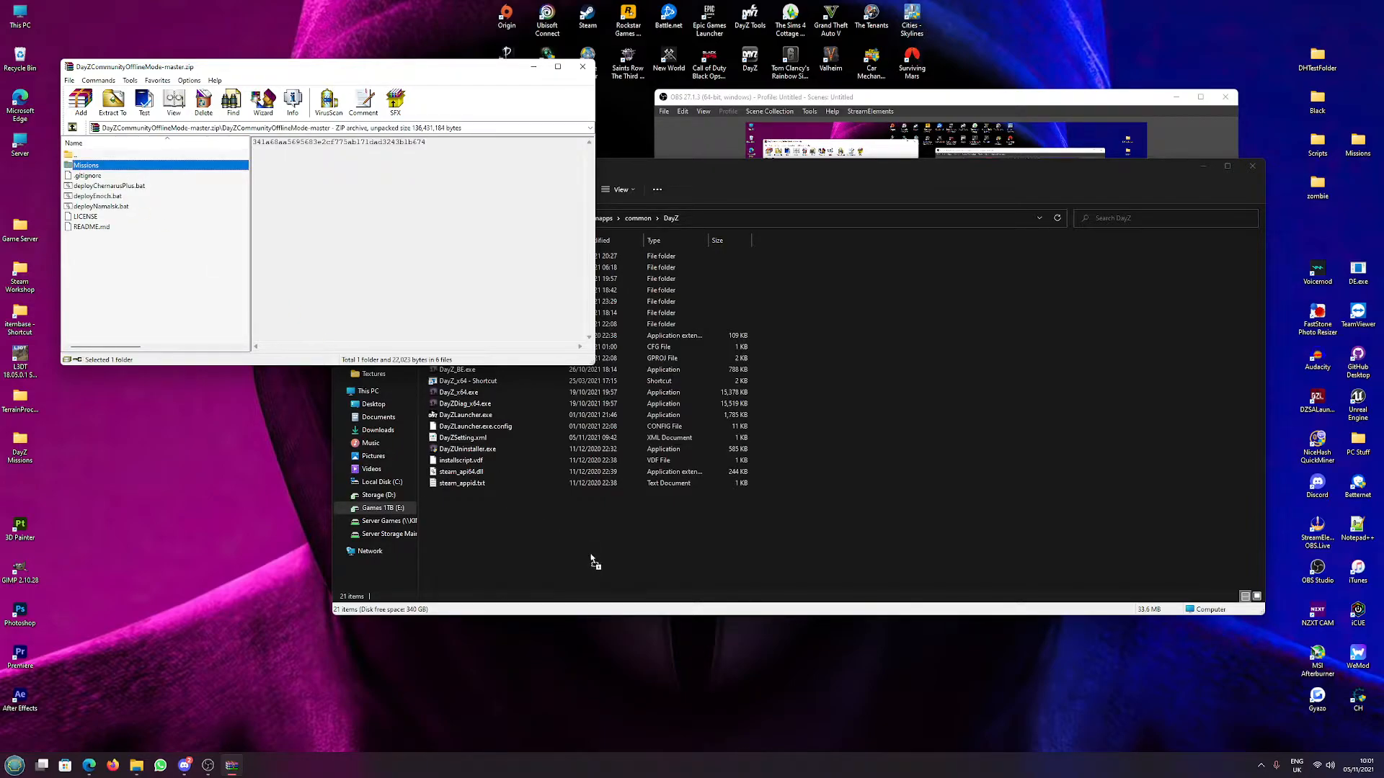
pyautogui.click(592, 560)
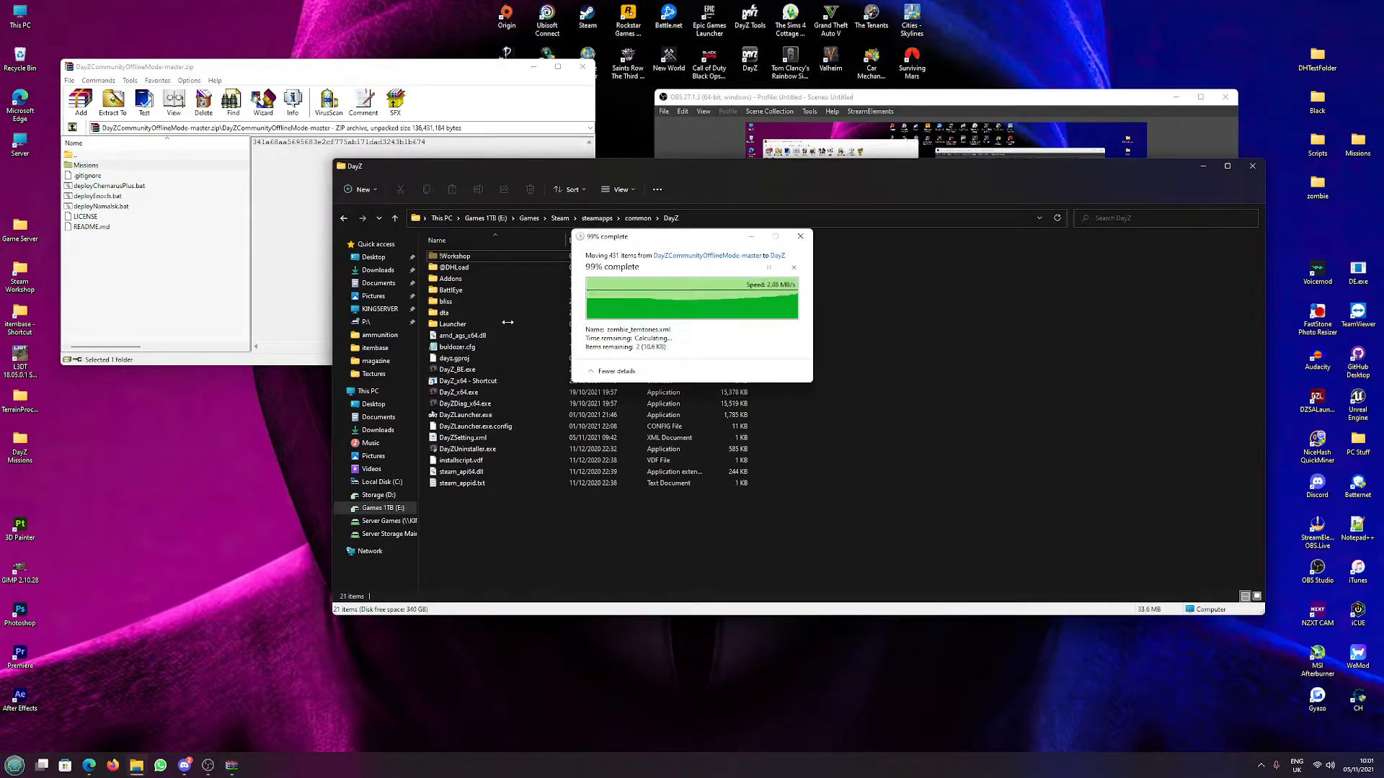
pyautogui.click(451, 334)
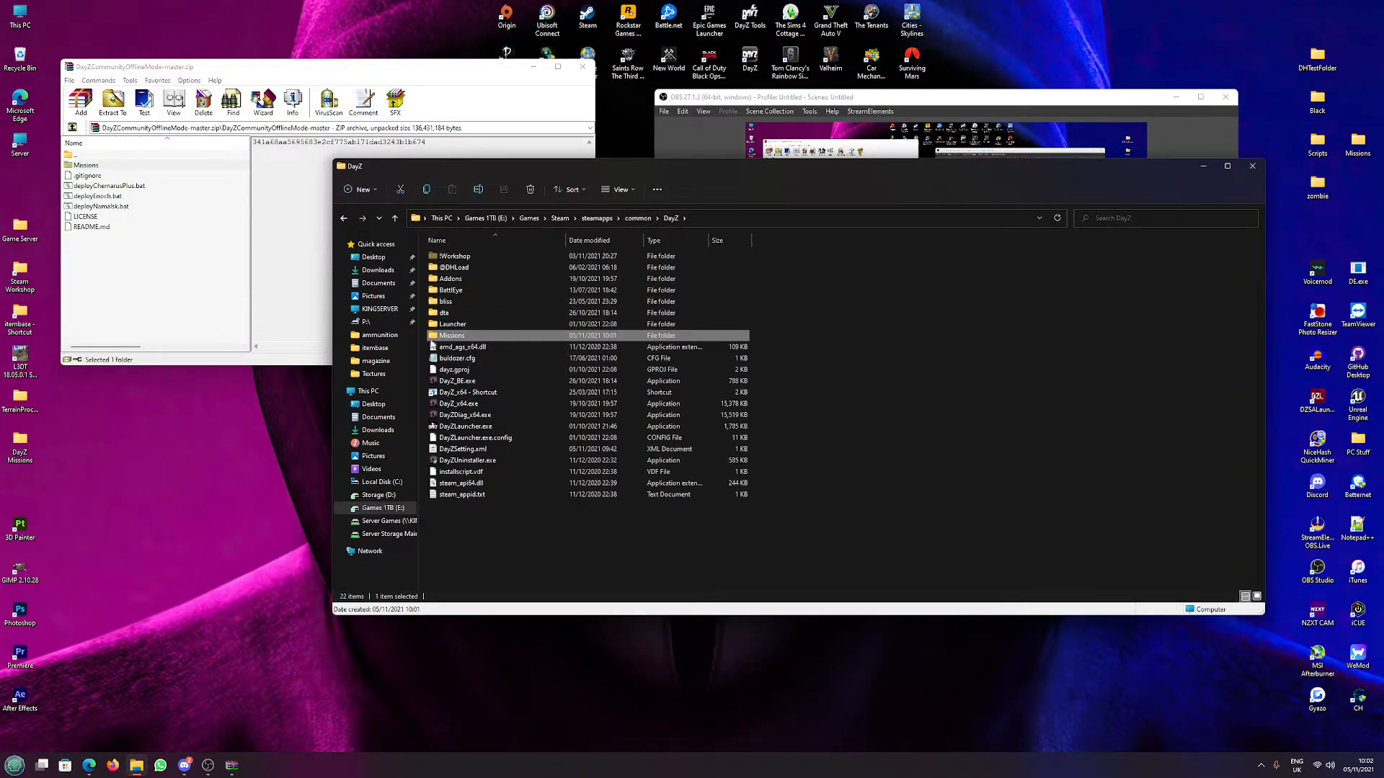
pyautogui.click(583, 67)
# - Open Missions > DayZCommunityOfflineMode.ChernarusPlus, select its .bat, and start DayZ from the desktop shortcut
pyautogui.moveTo(645, 163); pyautogui.dragTo(532, 153)
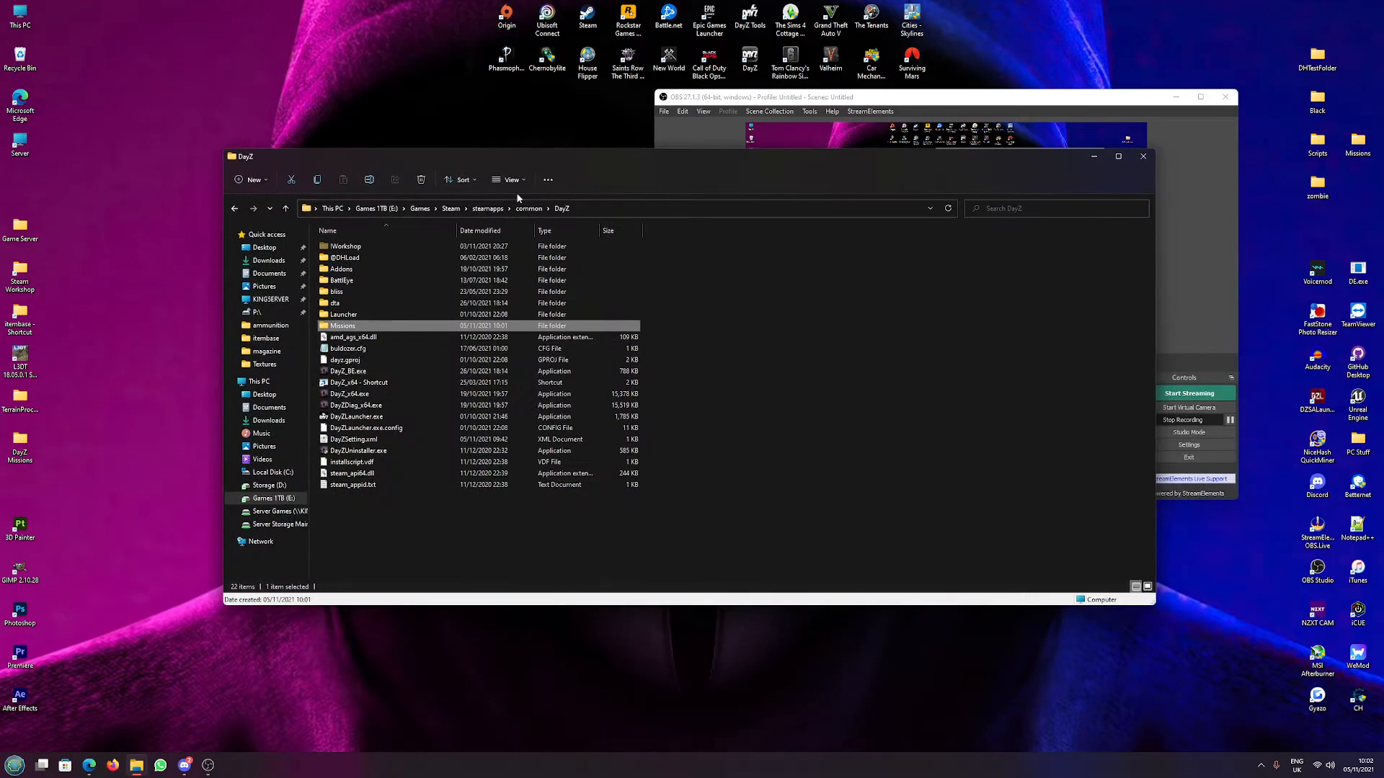
pyautogui.doubleClick(357, 326)
pyautogui.click(444, 247)
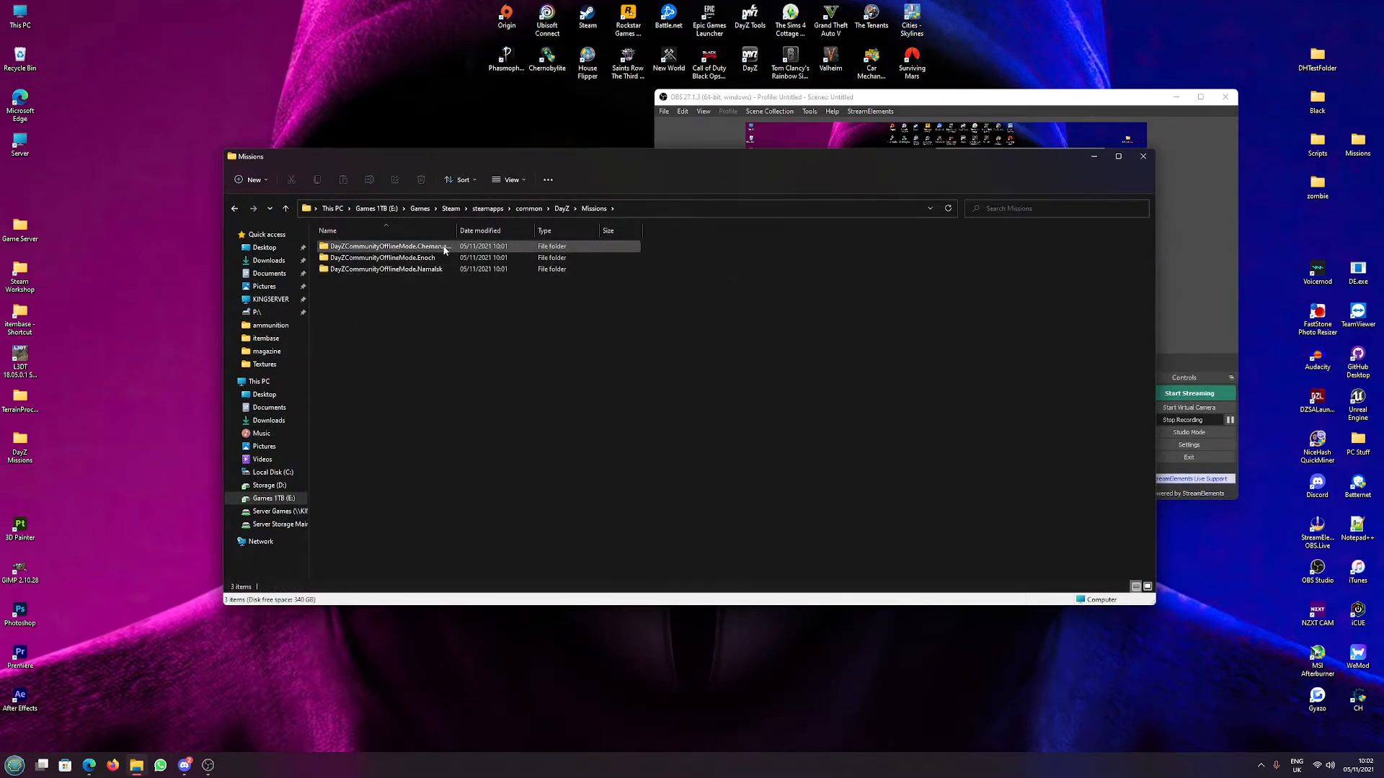
pyautogui.doubleClick(444, 249)
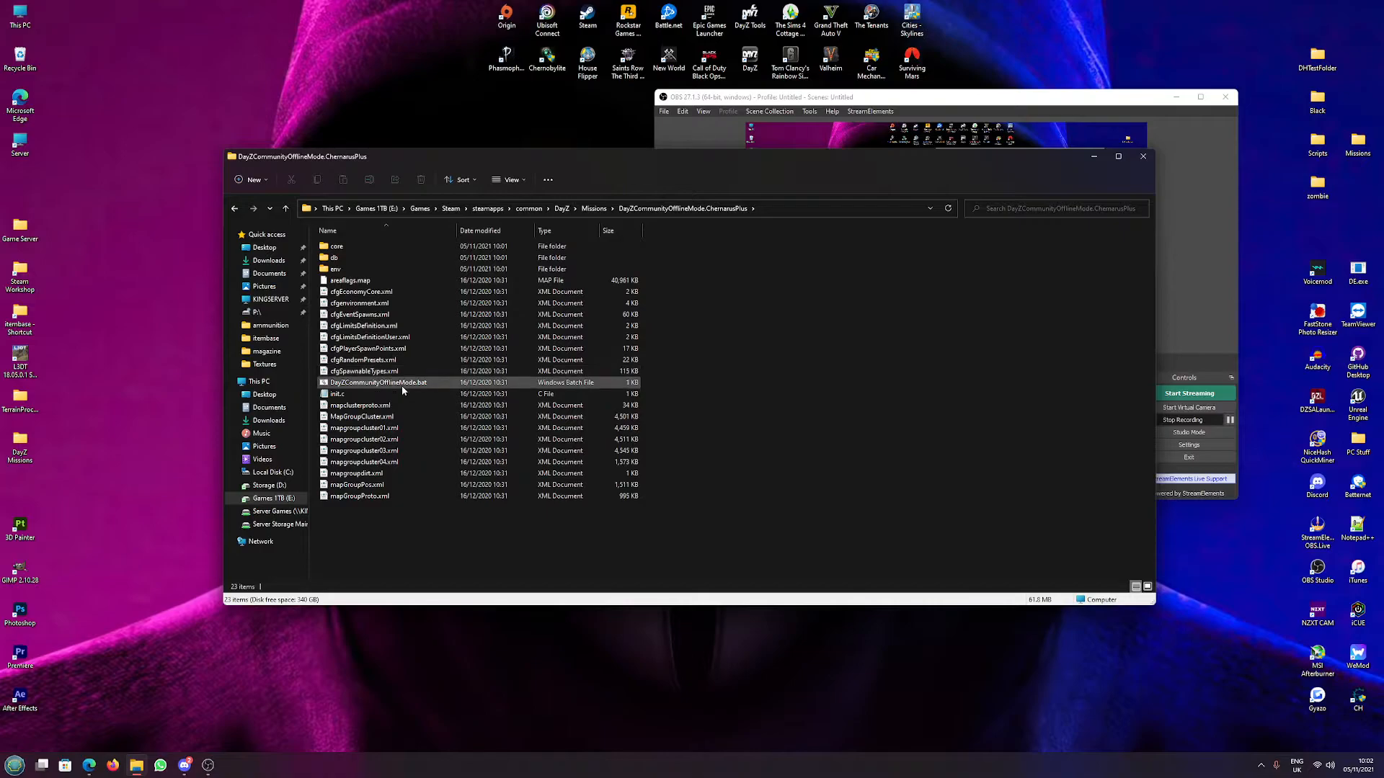
pyautogui.click(401, 384)
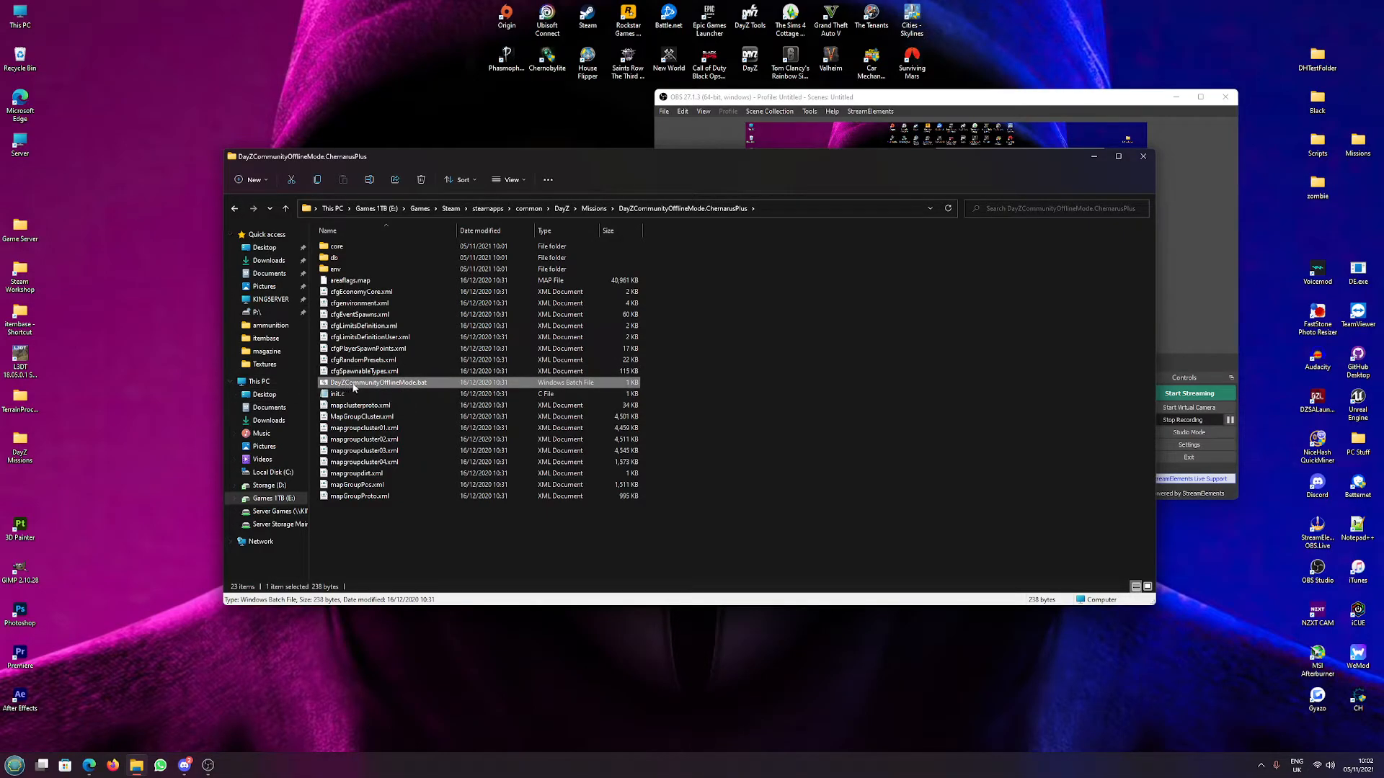
pyautogui.moveTo(402, 384)
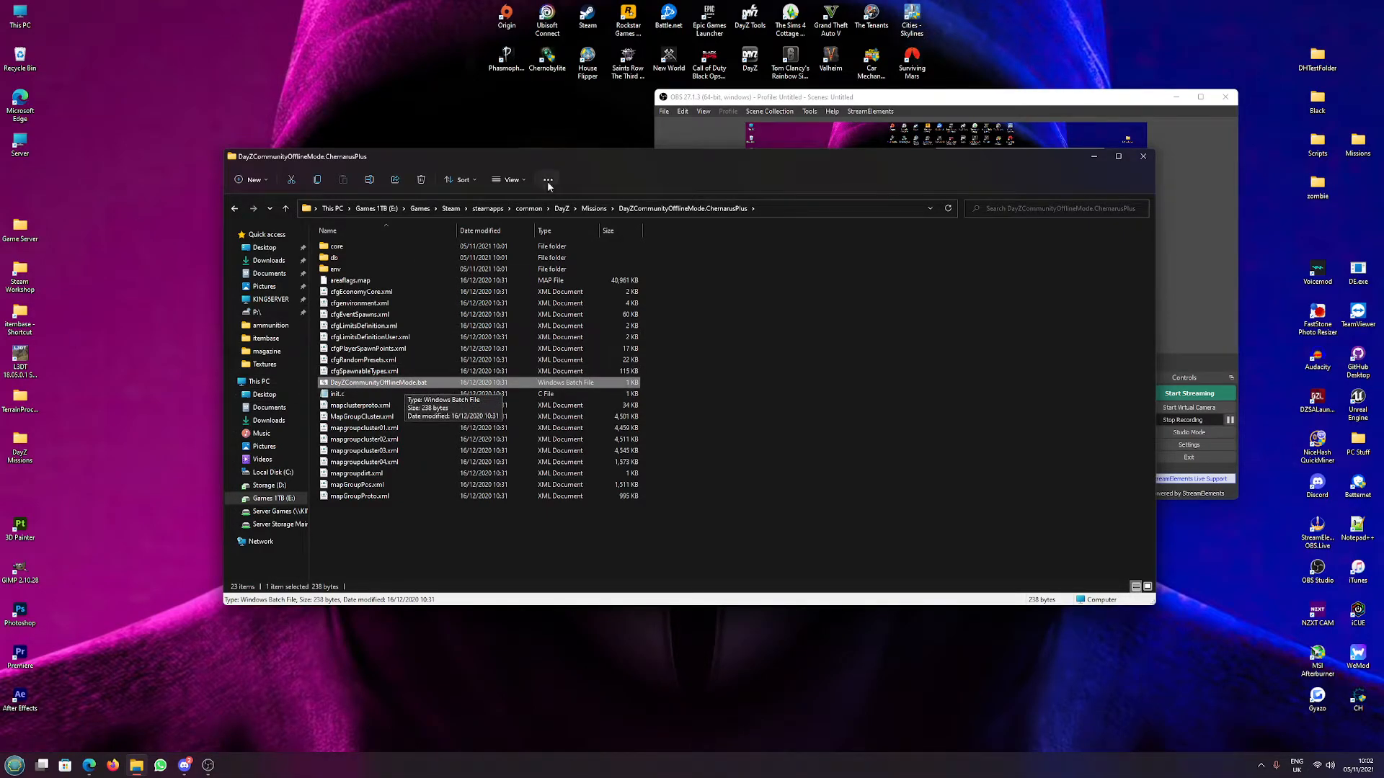
pyautogui.doubleClick(749, 60)
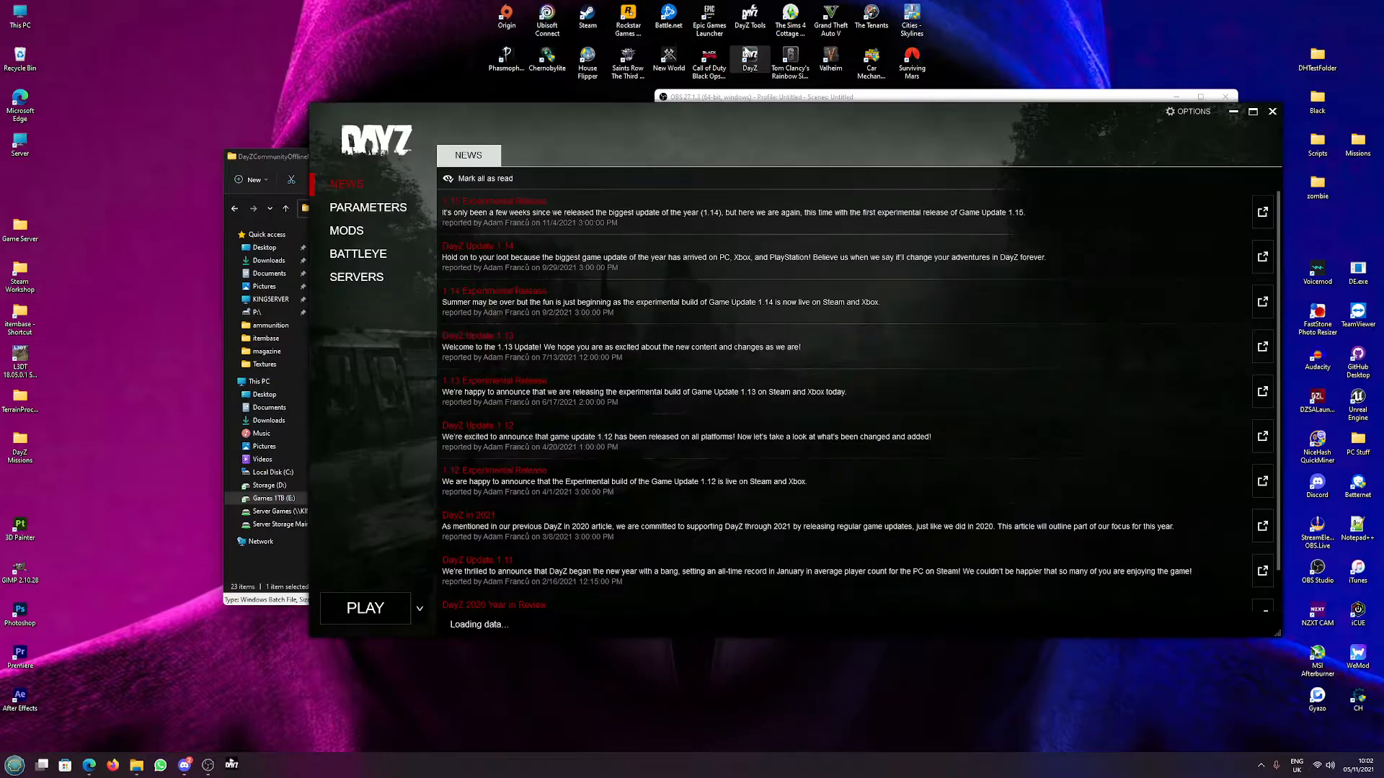
# - Enable the Mission parameter under Parameters > All Parameters
pyautogui.moveTo(694, 116); pyautogui.dragTo(531, 75)
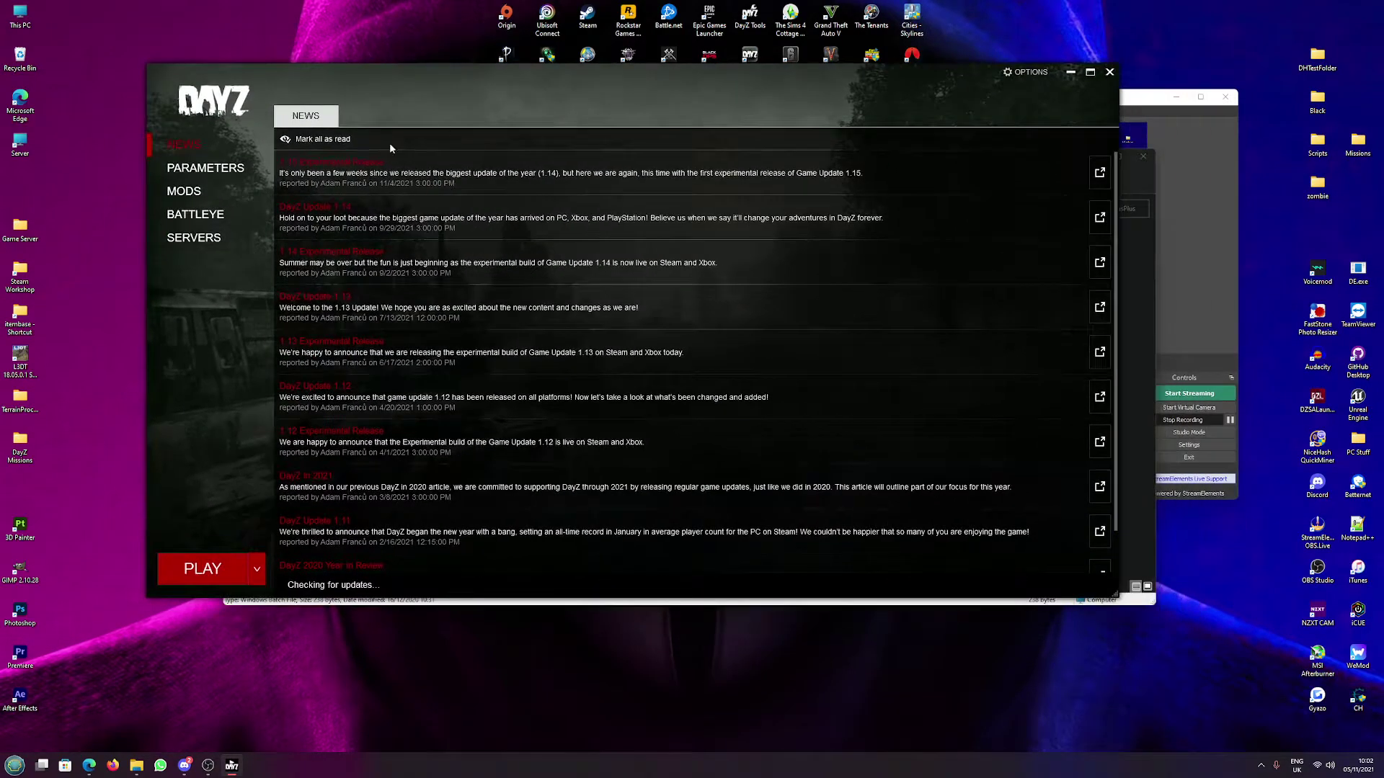
pyautogui.click(179, 169)
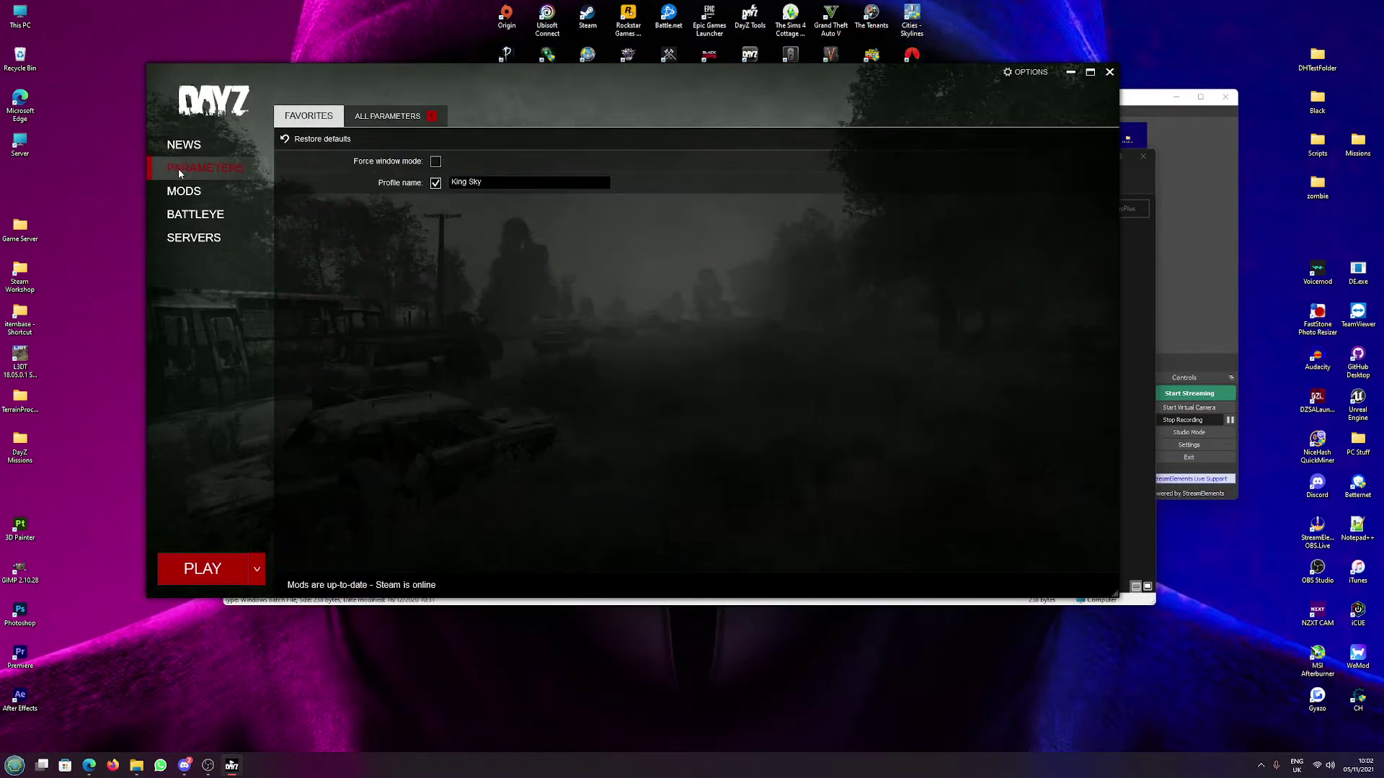
pyautogui.click(389, 117)
pyautogui.click(436, 388)
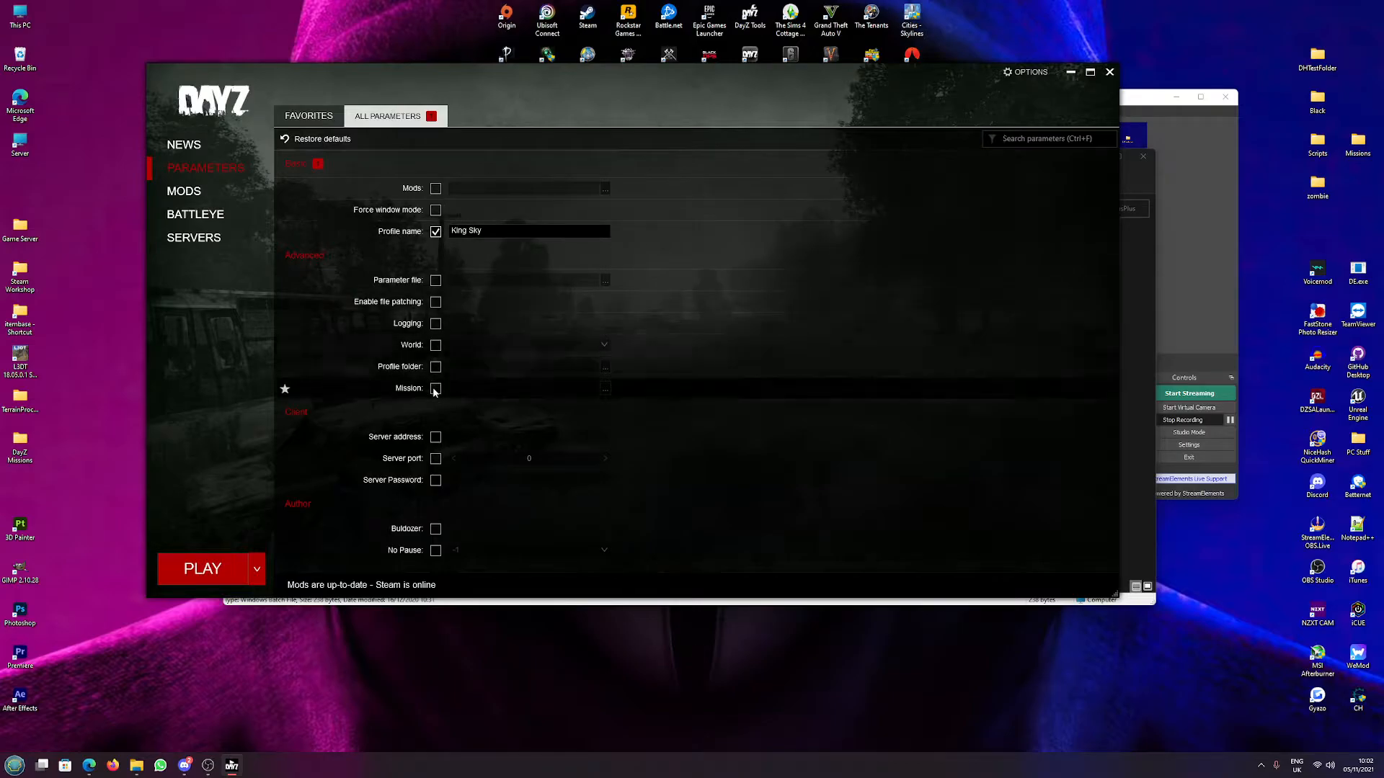
# - Browse to DayZ\Missions and select the DayZCommunityOfflineMode.ChernarusPlus folder as the mission
pyautogui.click(604, 390)
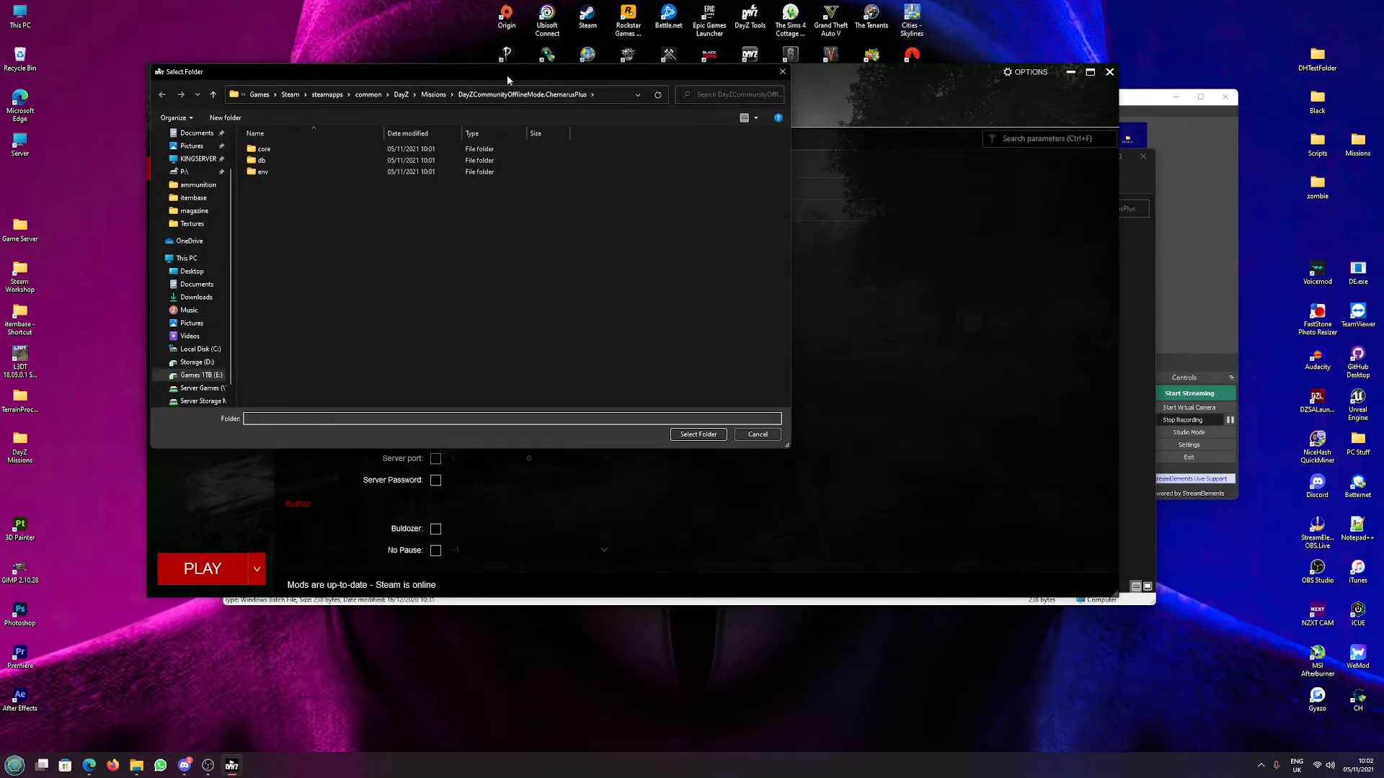
pyautogui.click(400, 94)
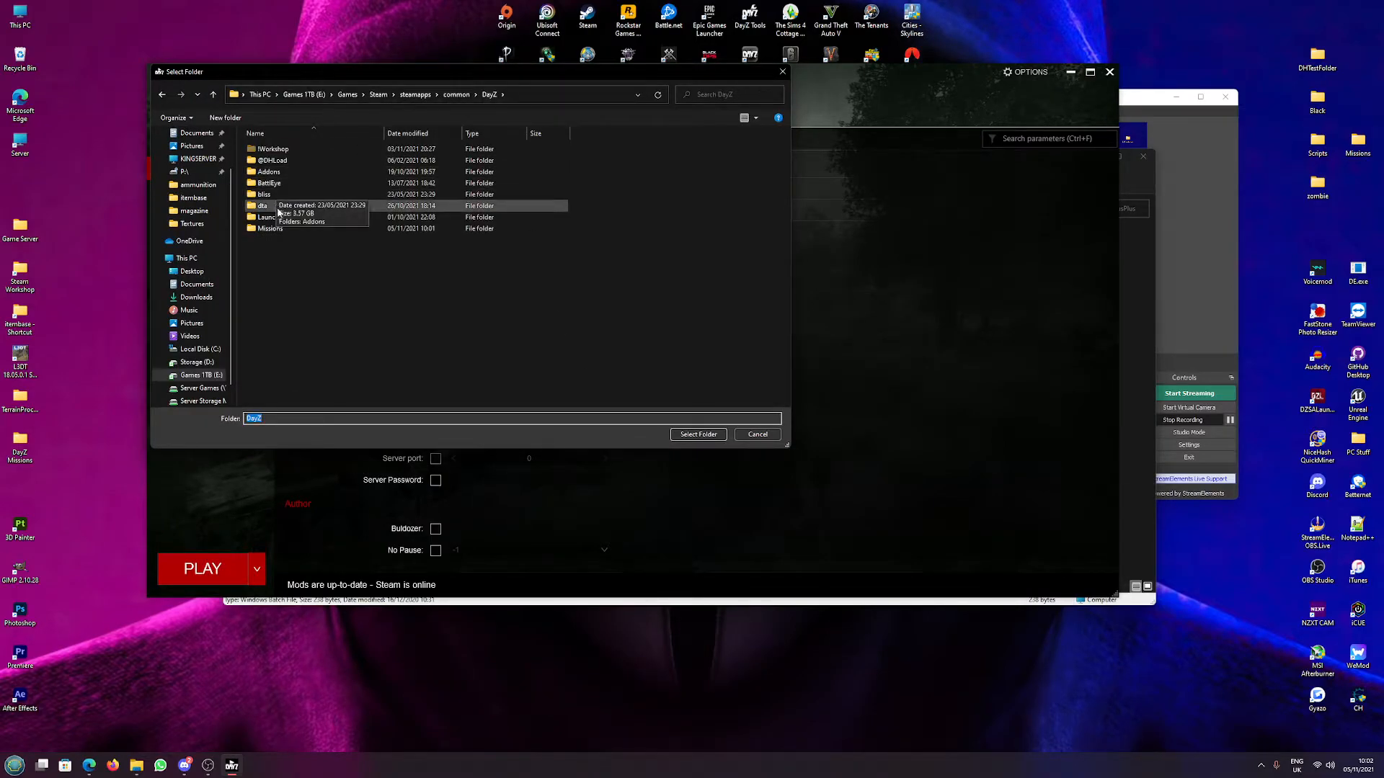
pyautogui.doubleClick(281, 230)
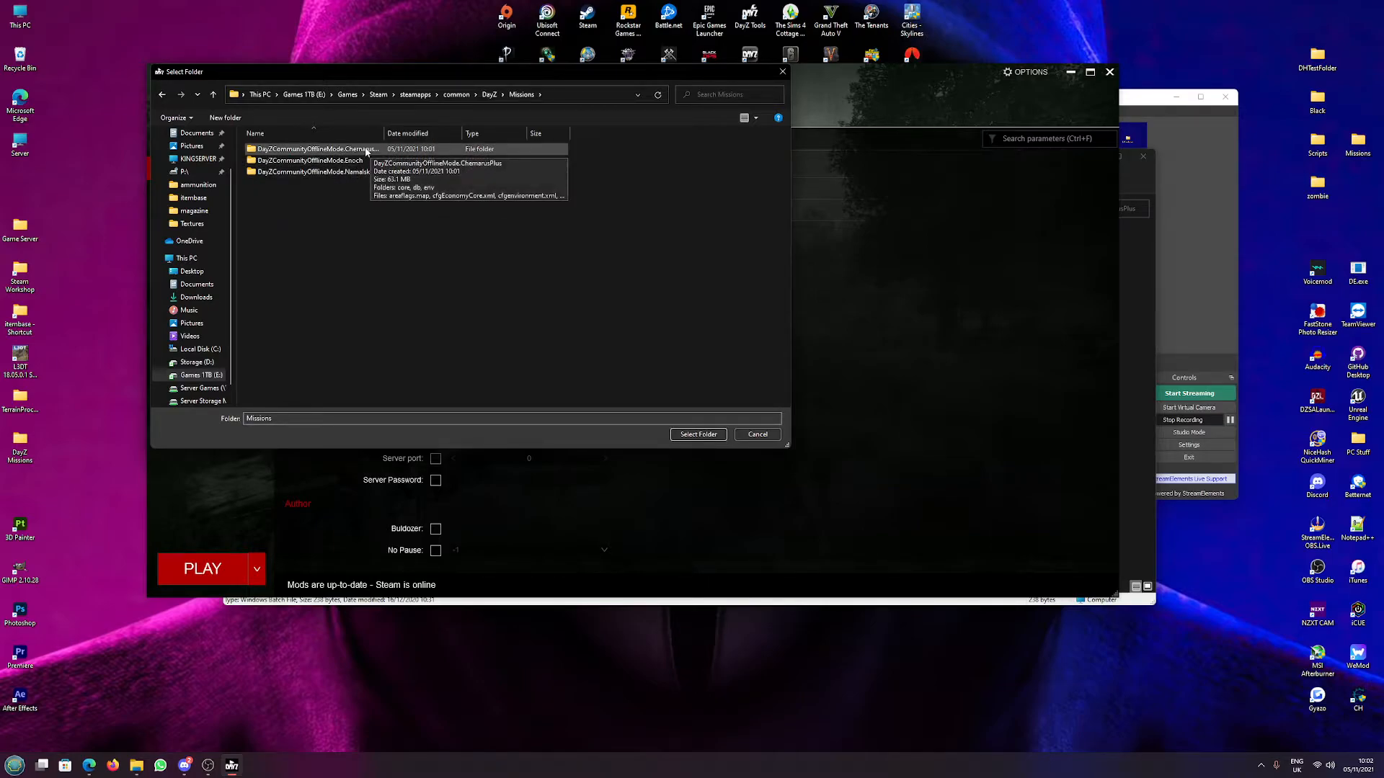
pyautogui.click(325, 149)
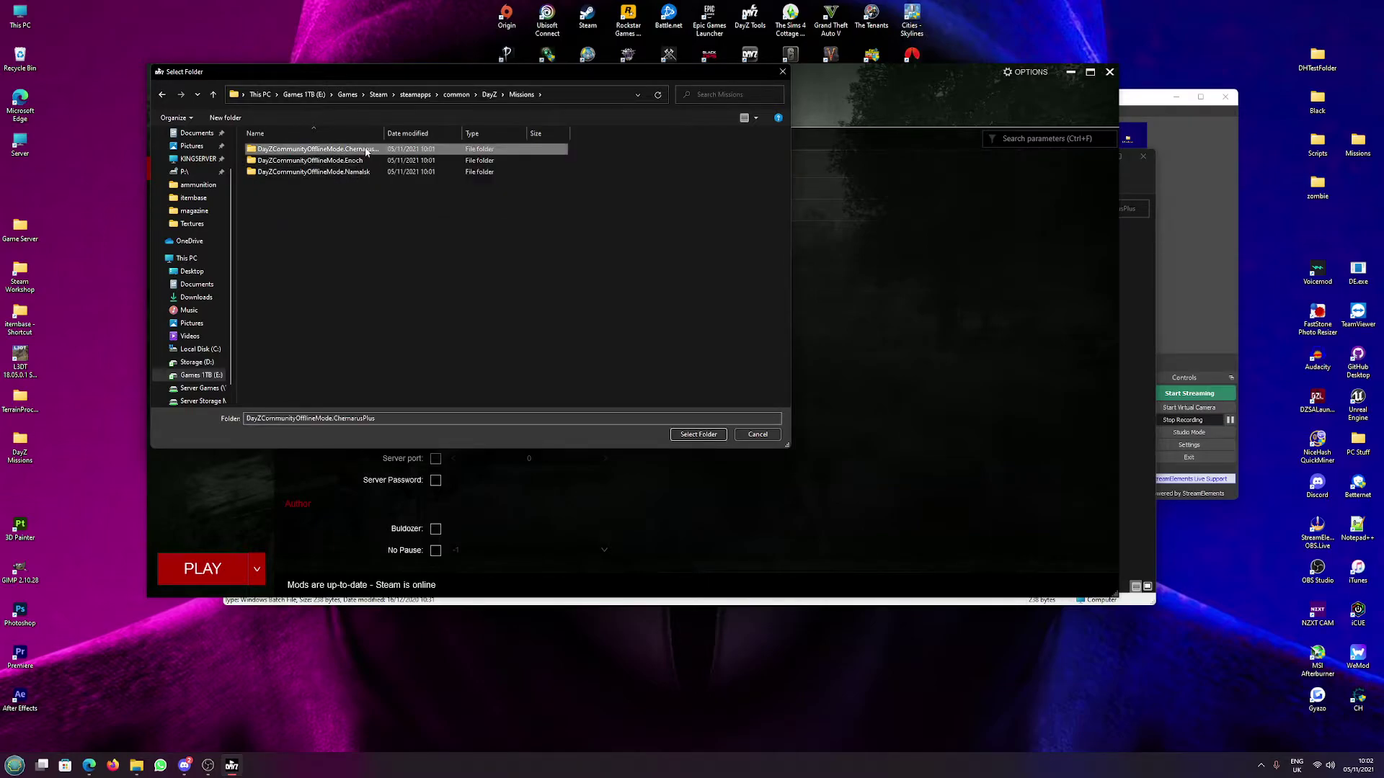
pyautogui.click(699, 434)
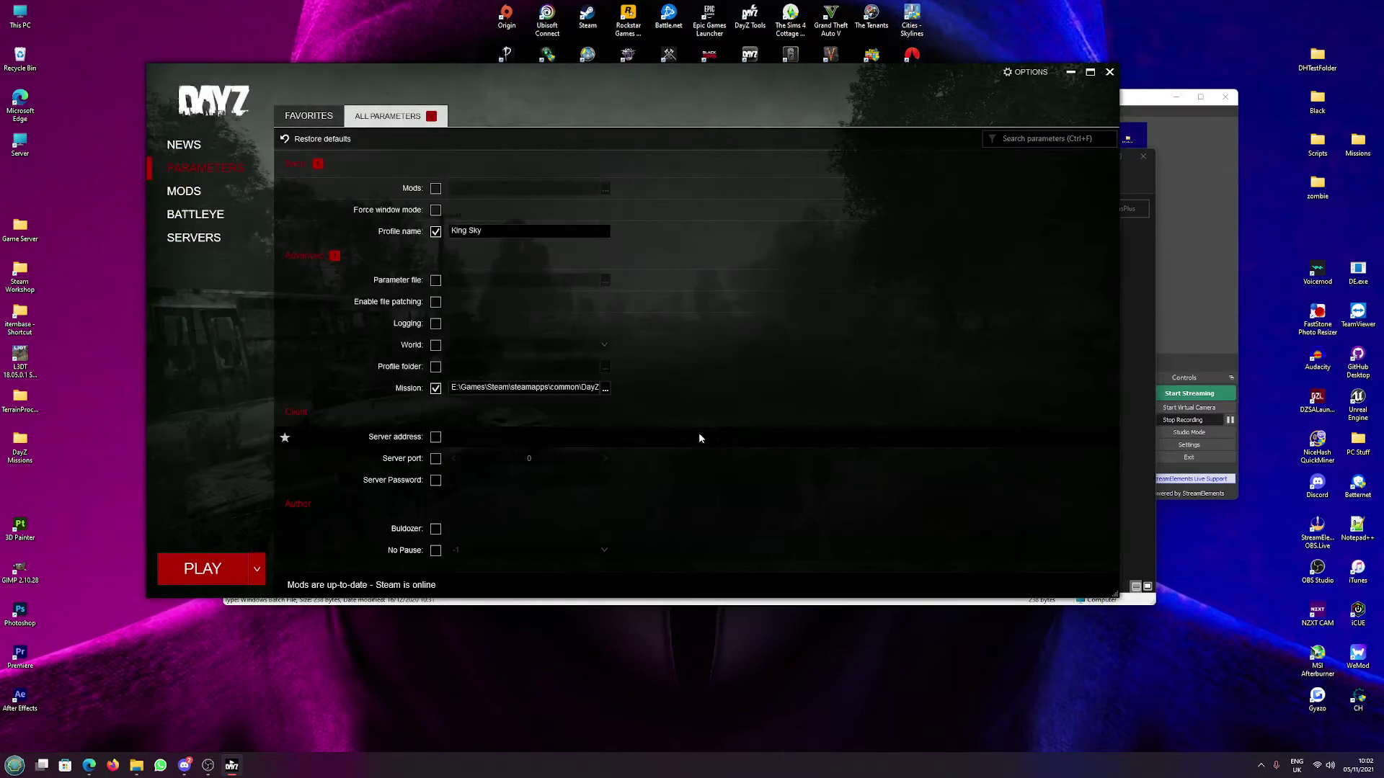
# - Unload BulletStacksPlusPlusRedux, load DHZombsAndAnimals, and press PLAY
pyautogui.click(214, 194)
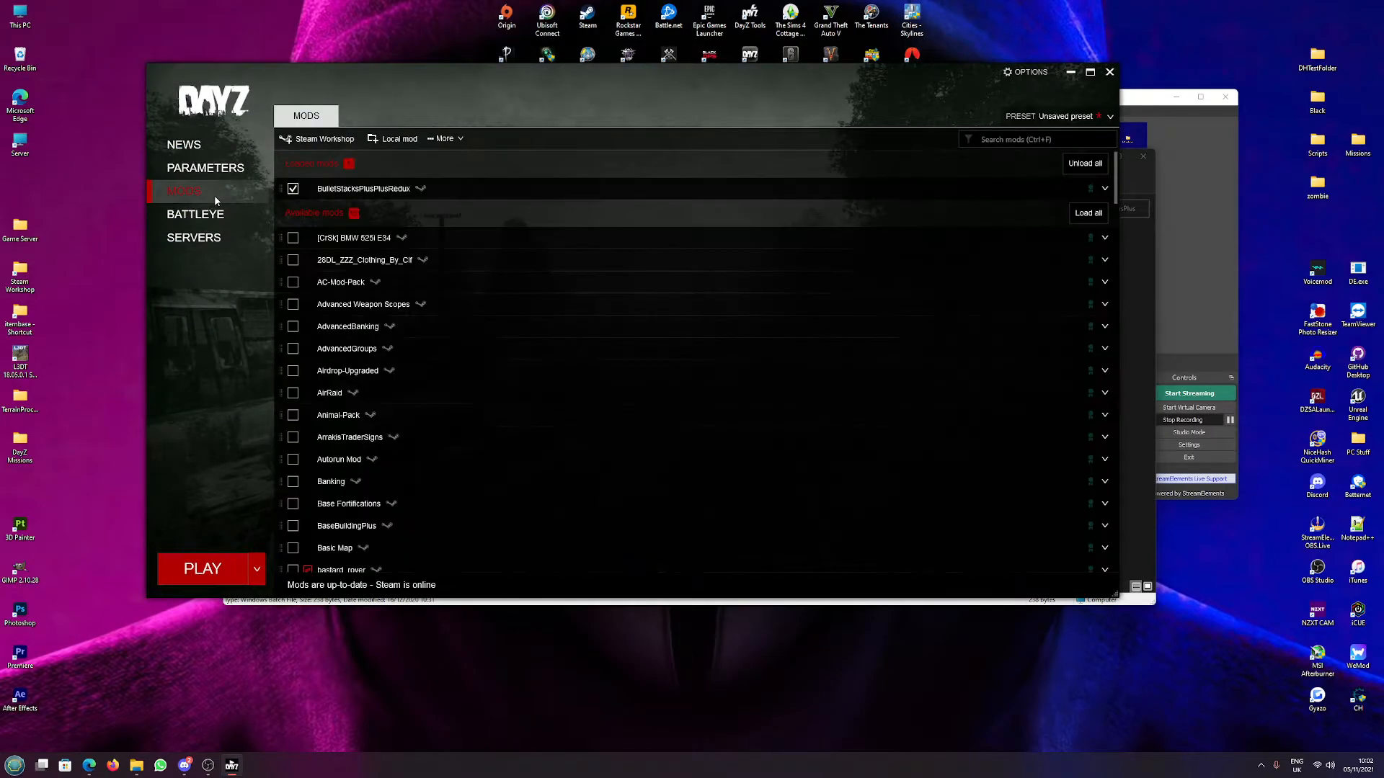
pyautogui.click(293, 189)
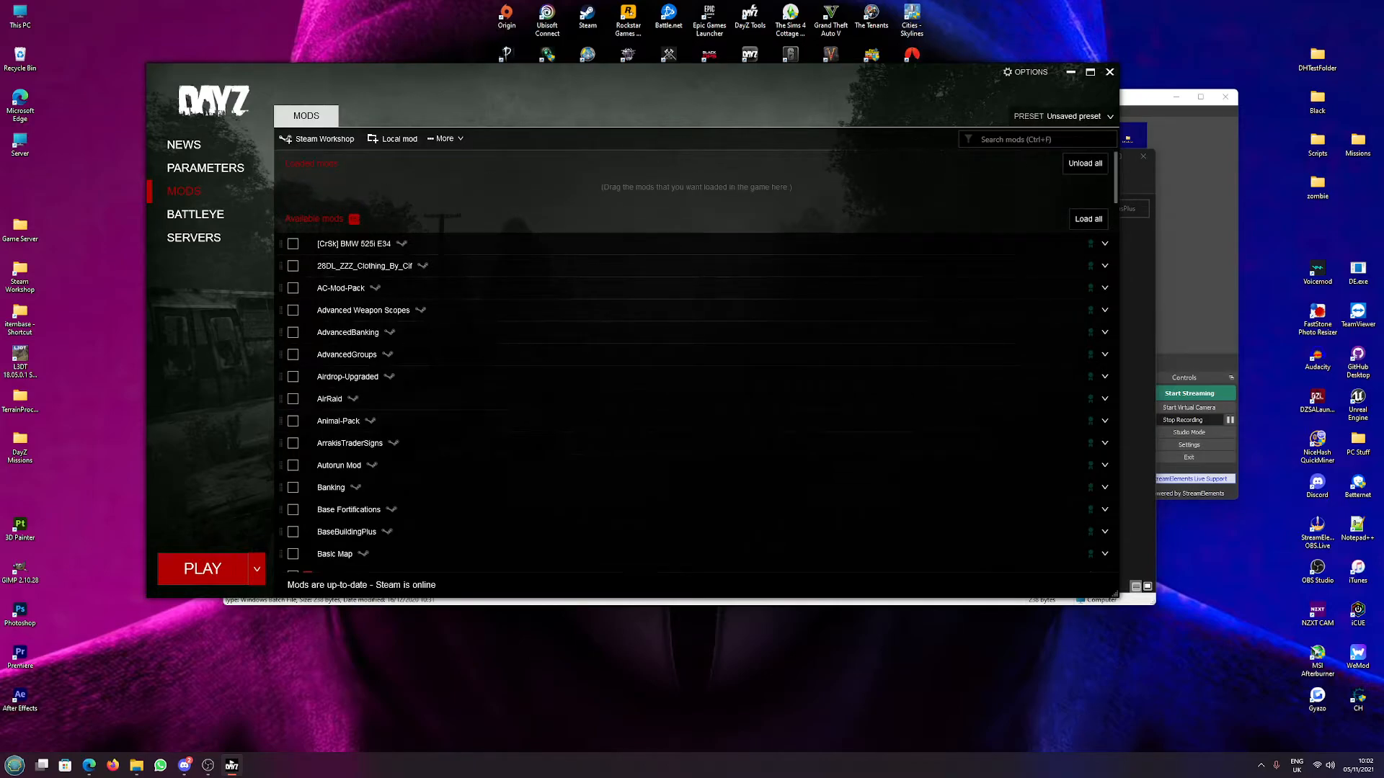
pyautogui.click(1042, 138)
pyautogui.write('test')
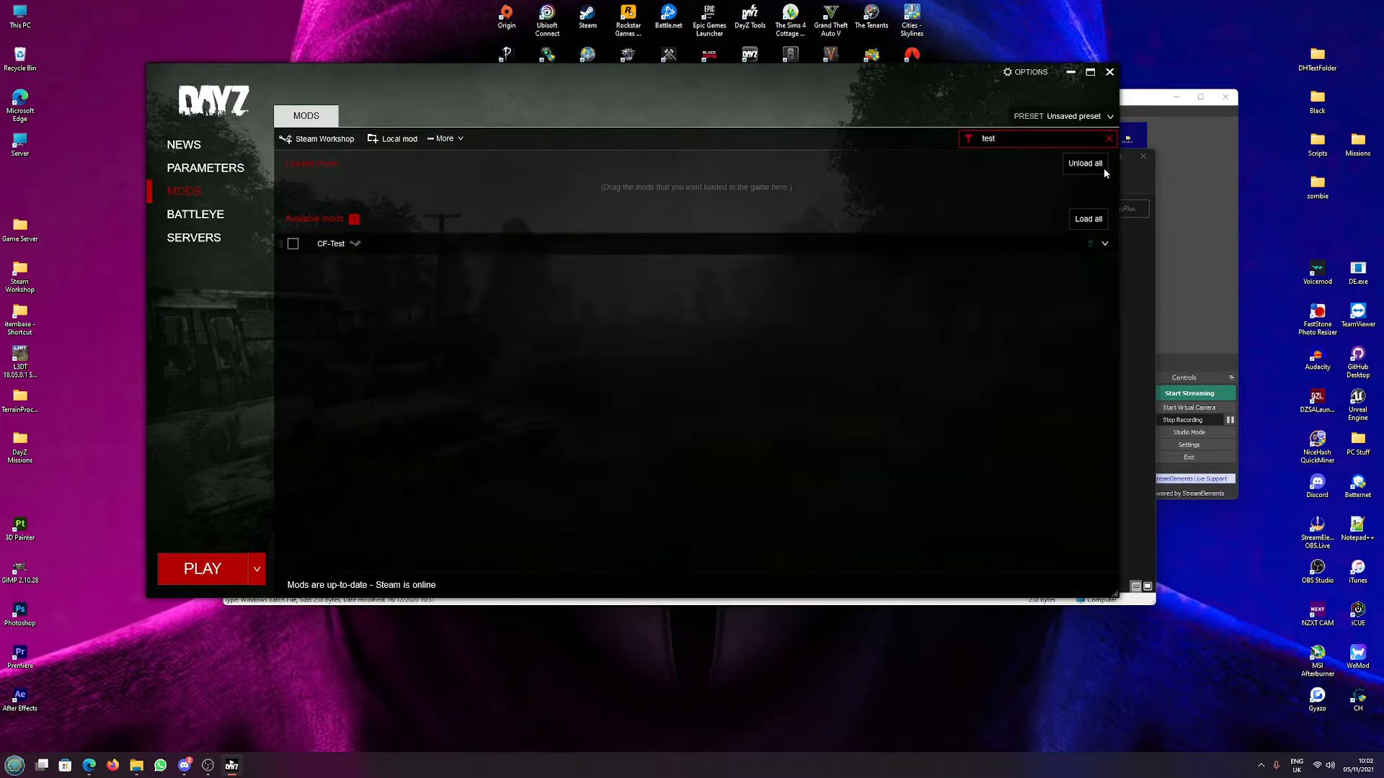
pyautogui.click(1104, 140)
pyautogui.write('dh')
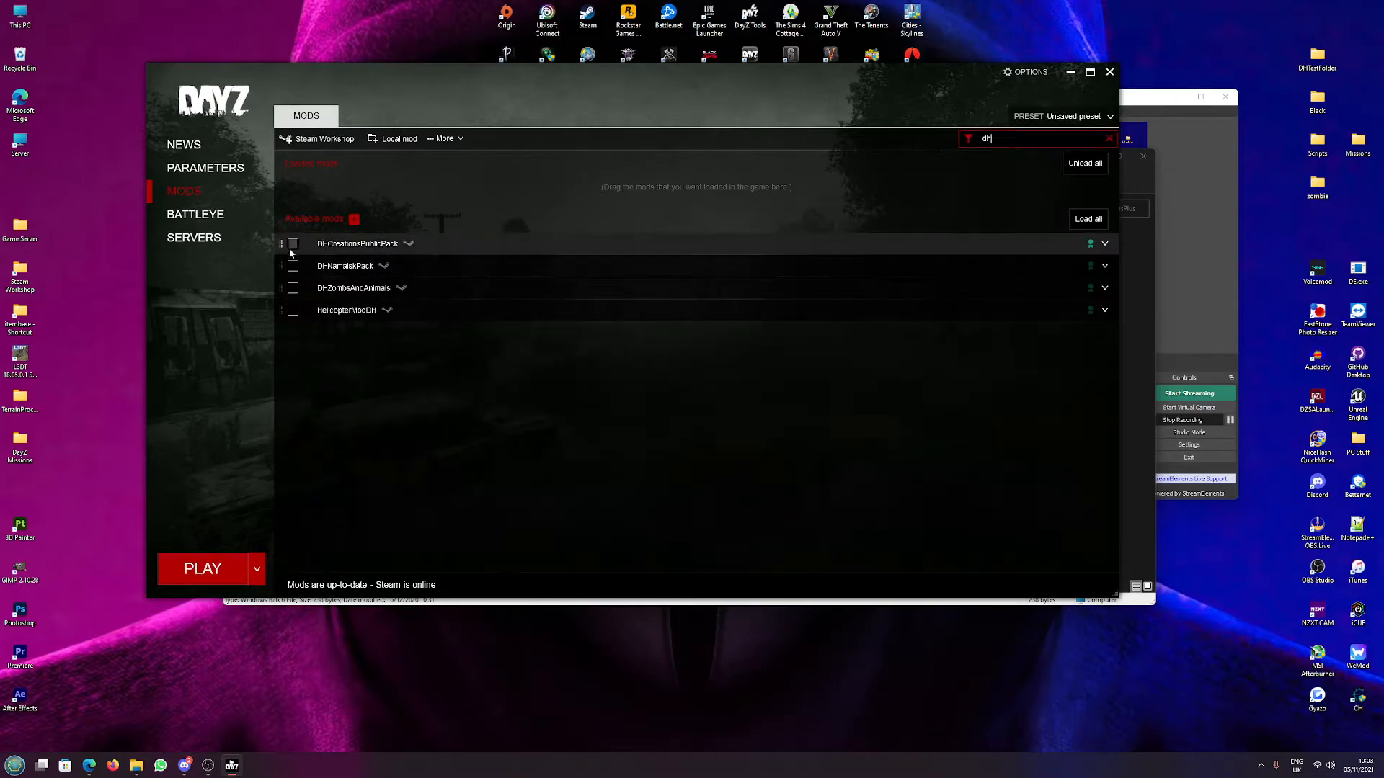
pyautogui.click(292, 288)
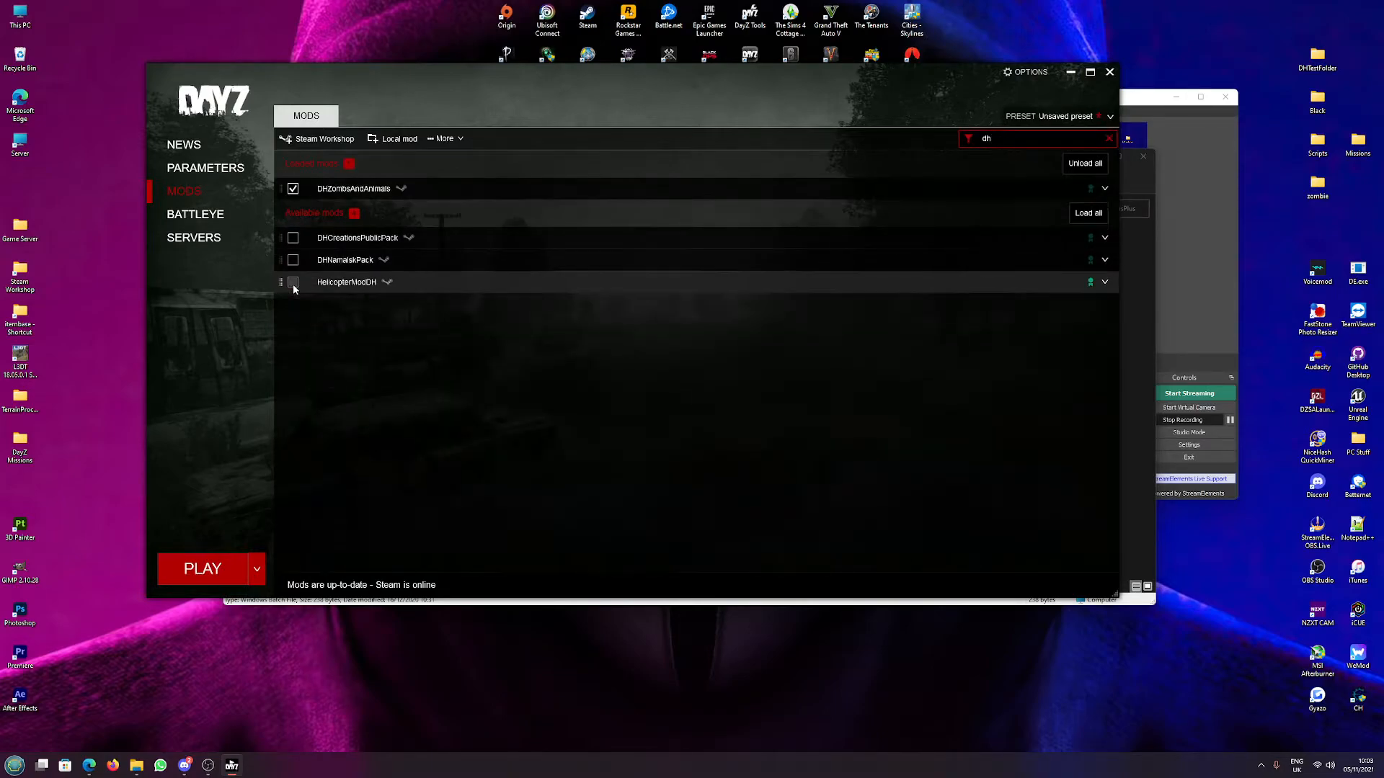
pyautogui.click(202, 569)
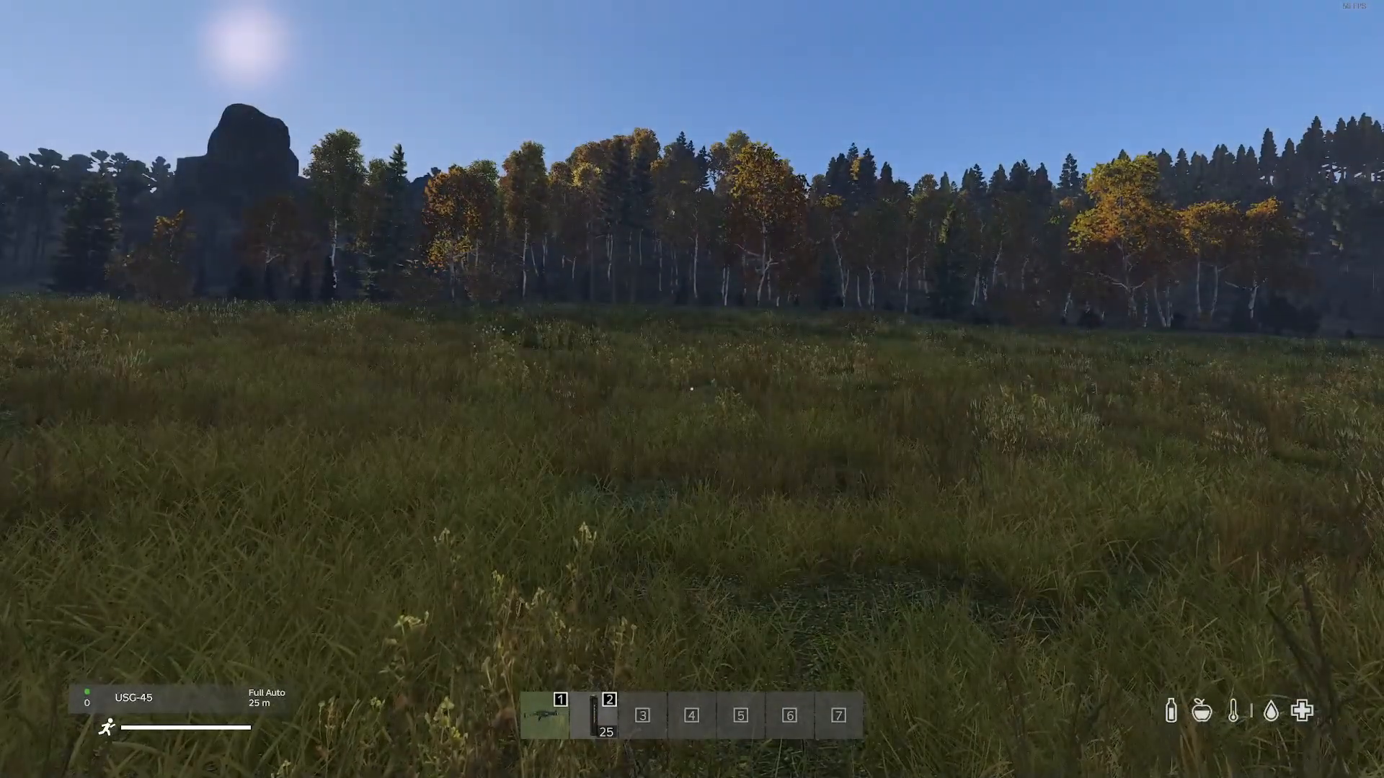
# - Check the inventory, then exit the session immediately via the pause menu
pyautogui.press('Tab')
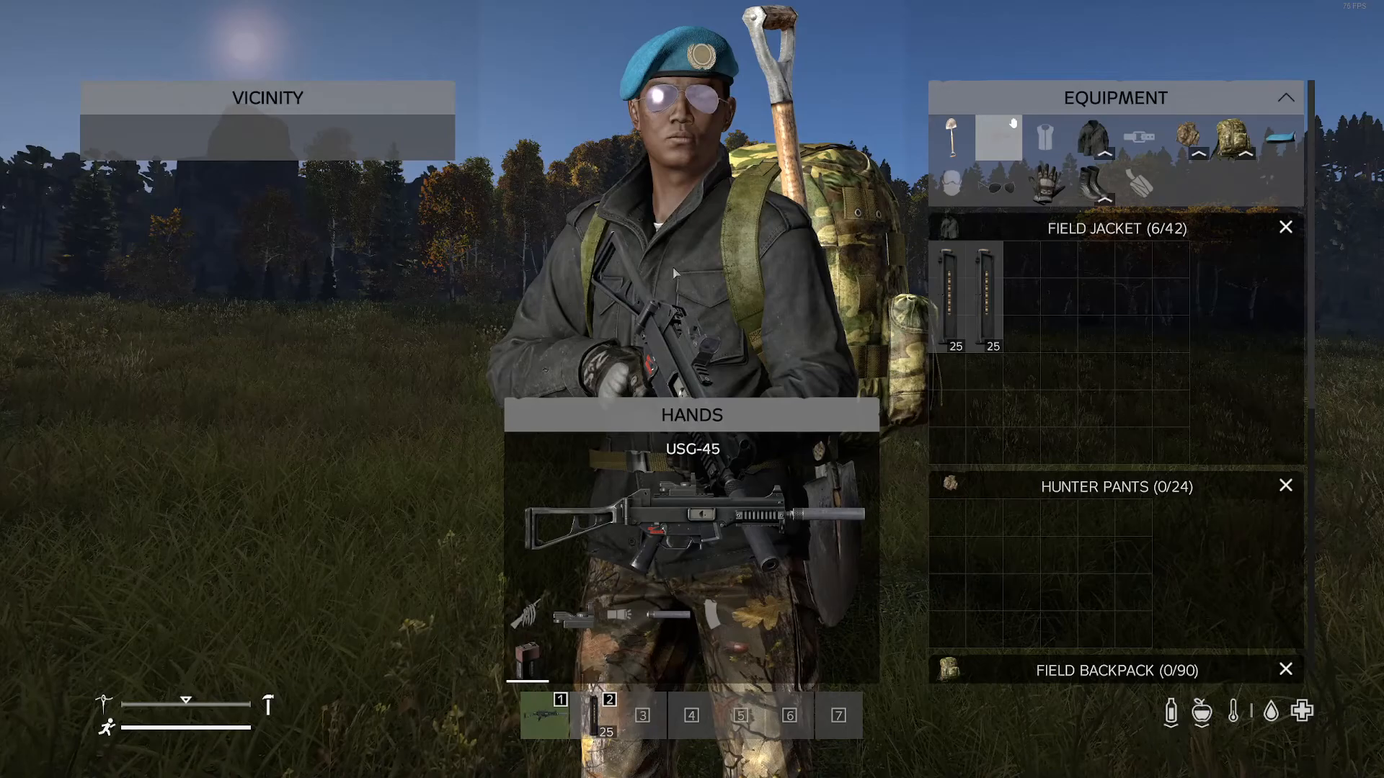
pyautogui.press('Escape')
pyautogui.click(1172, 550)
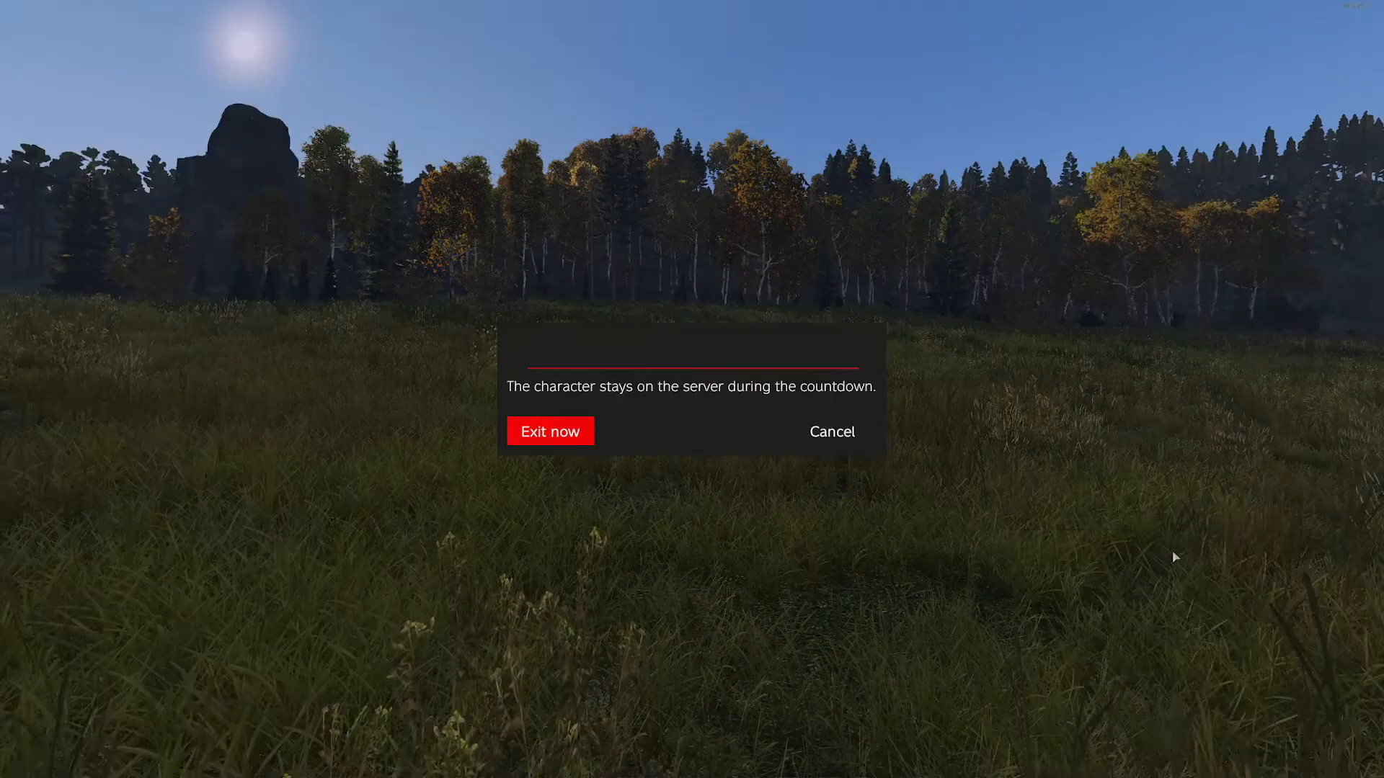
pyautogui.click(545, 432)
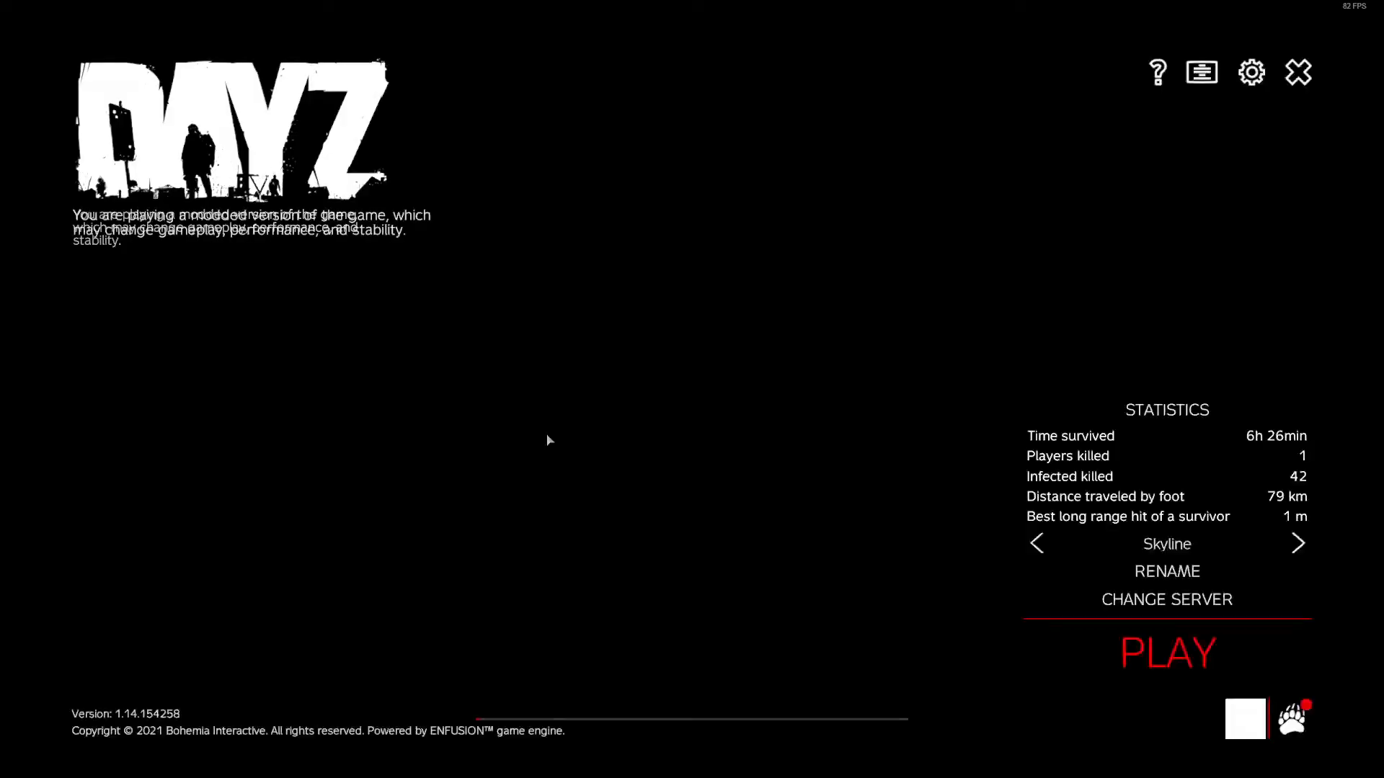
# - Leave the game and bring the OBS Studio recording window to the front
pyautogui.press('Escape')
pyautogui.press('Escape')
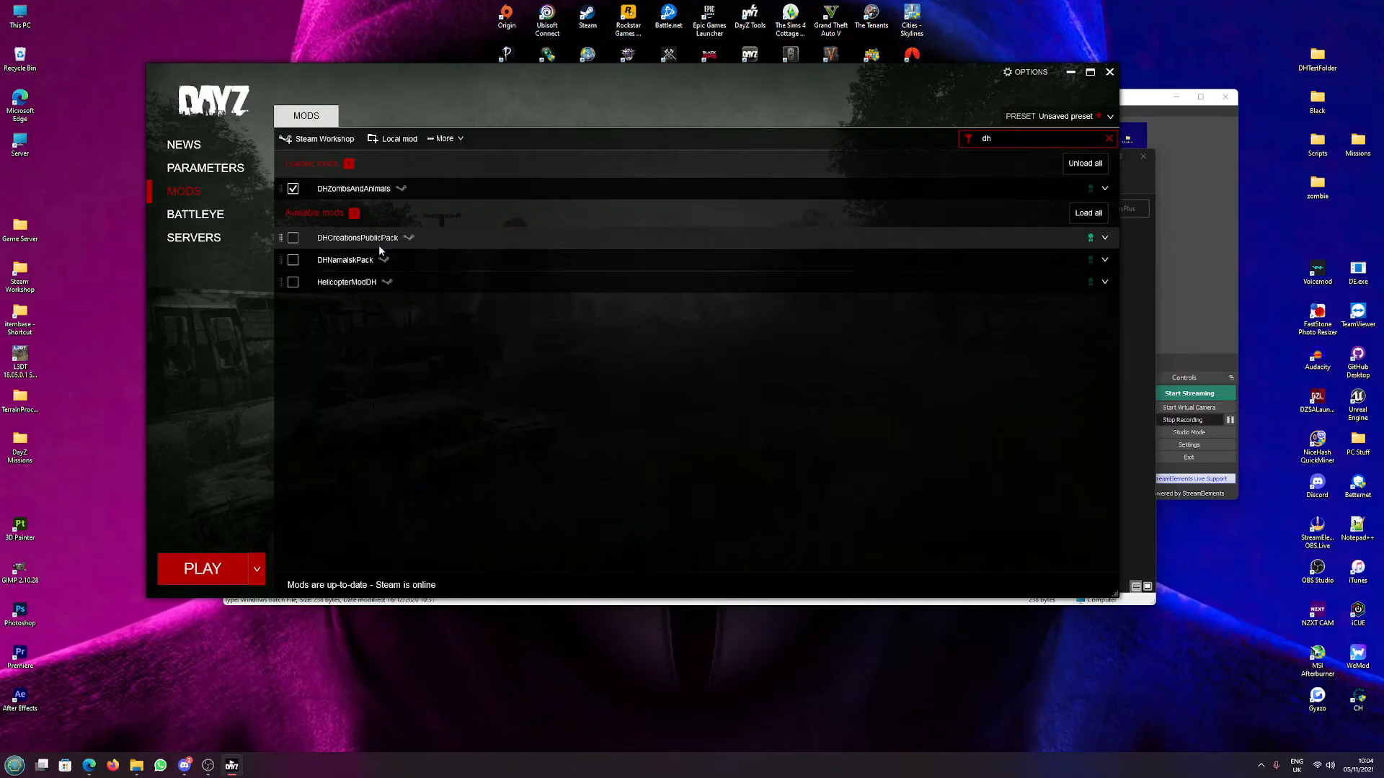
pyautogui.click(1180, 272)
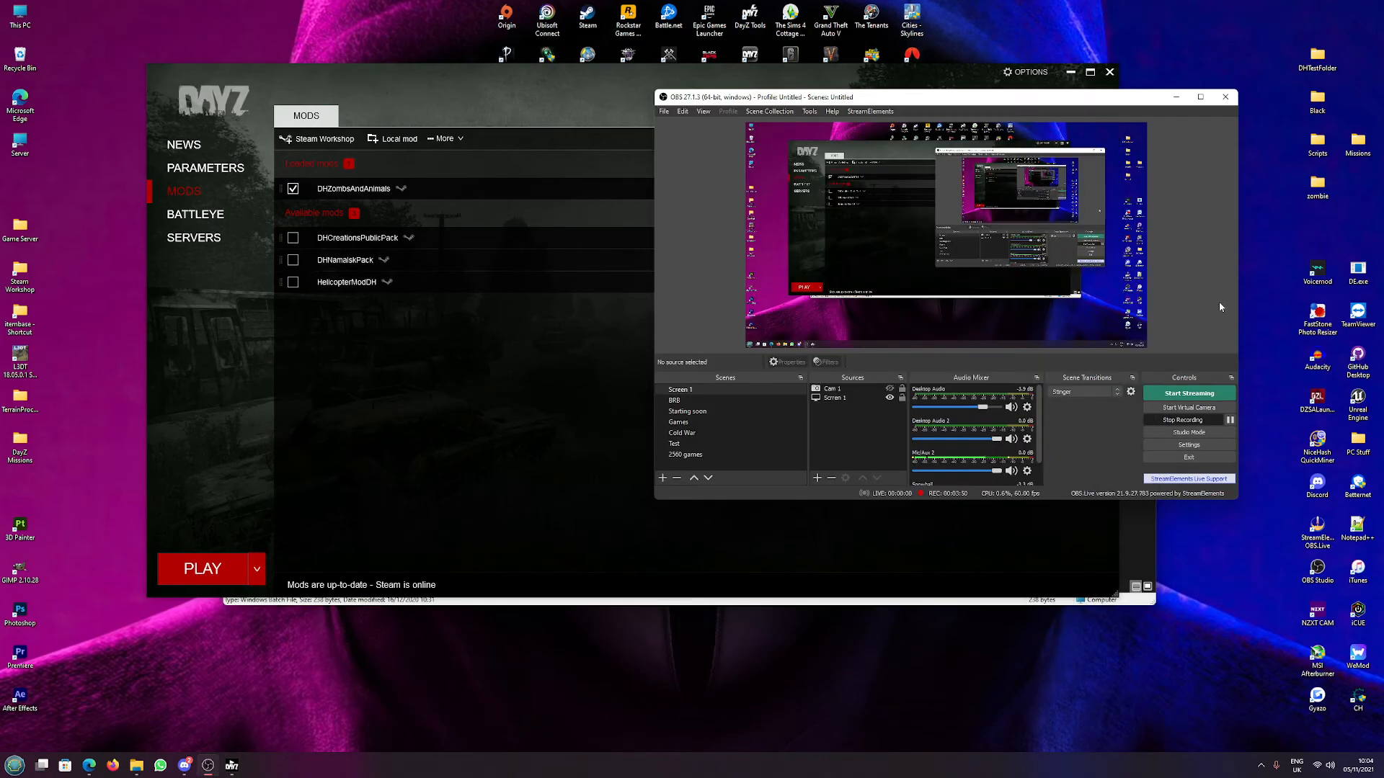